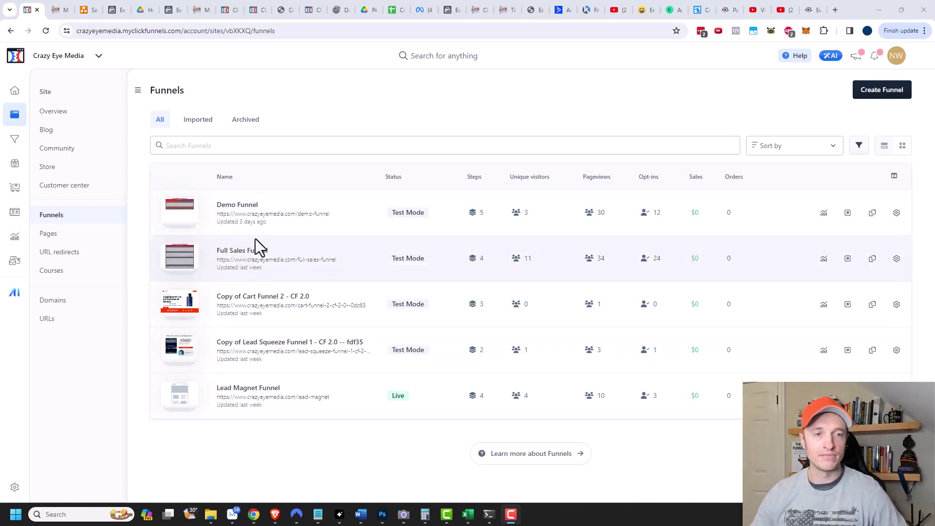
- Open the Main Product page of the Full Sales Funnel for editing
click(232, 251)
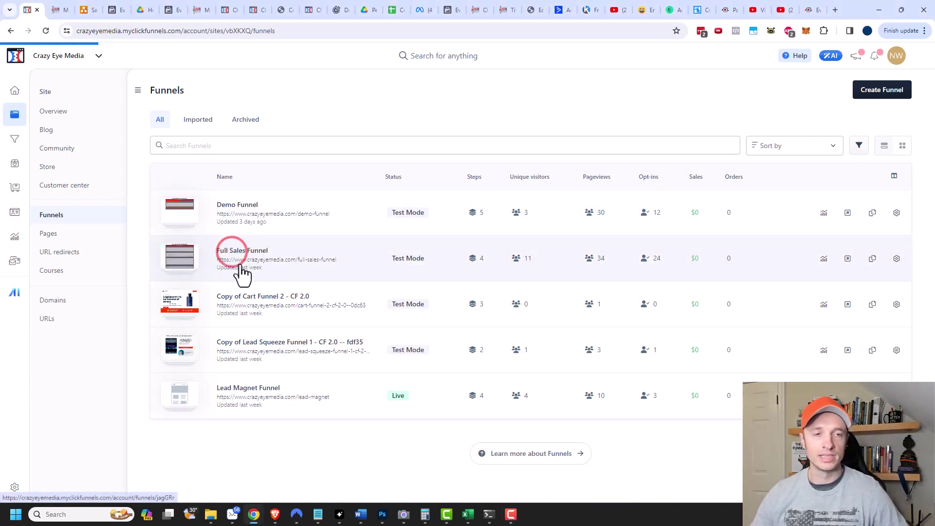
mouse_move(426, 249)
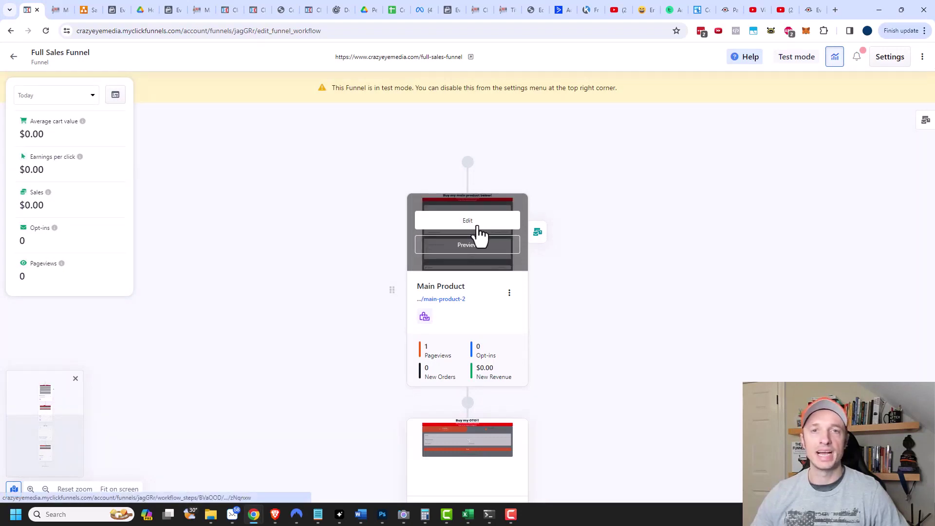
click(478, 229)
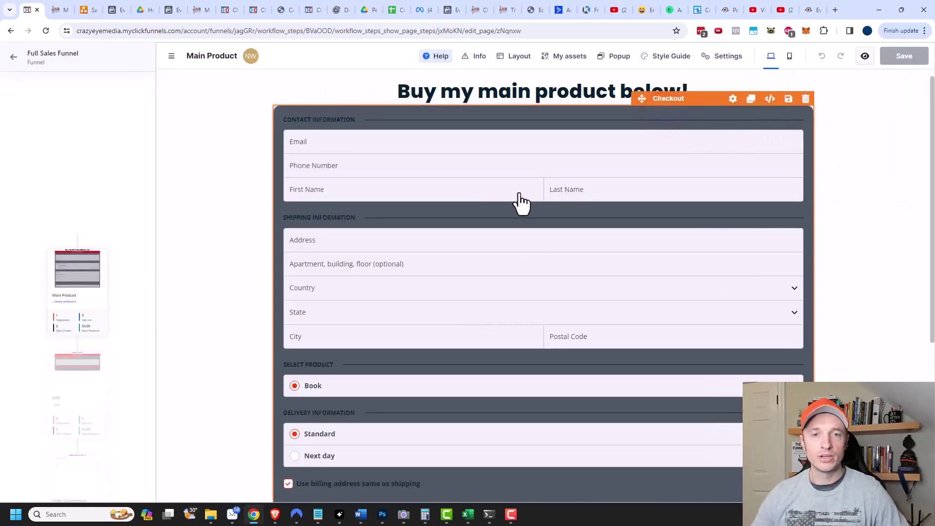
- Set the Main Product page's checkout element to 2 Step and save the page
click(733, 99)
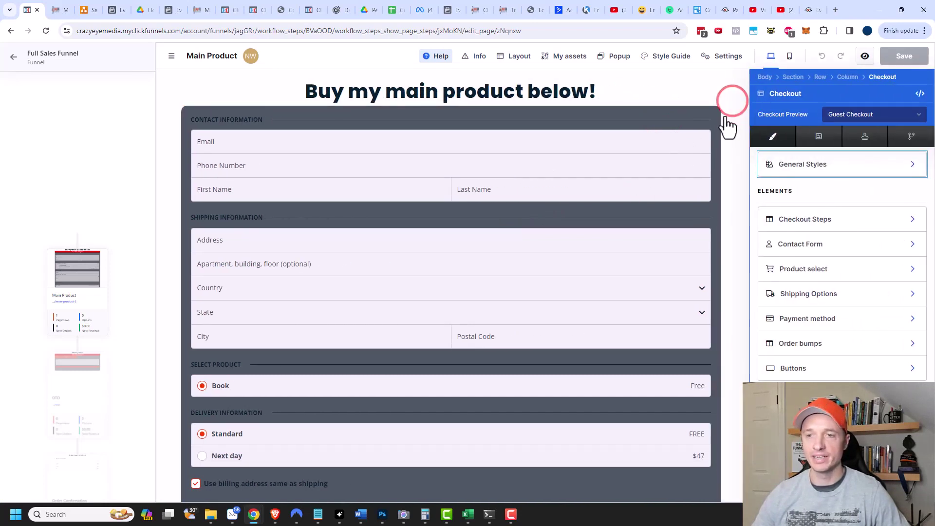
click(812, 225)
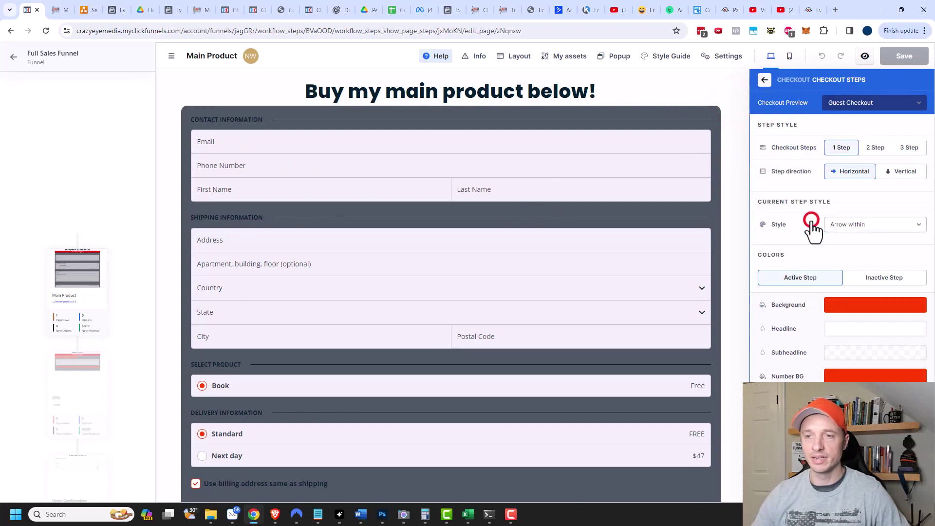
click(875, 150)
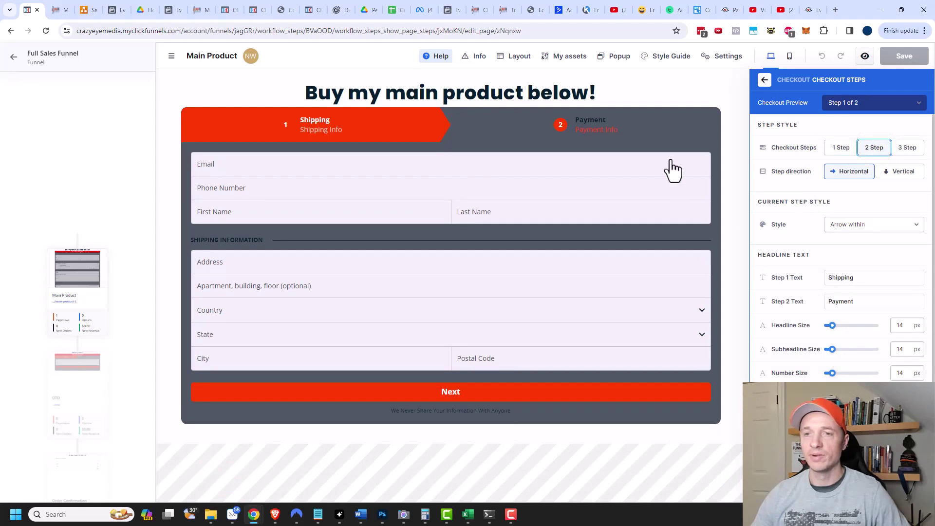
click(721, 168)
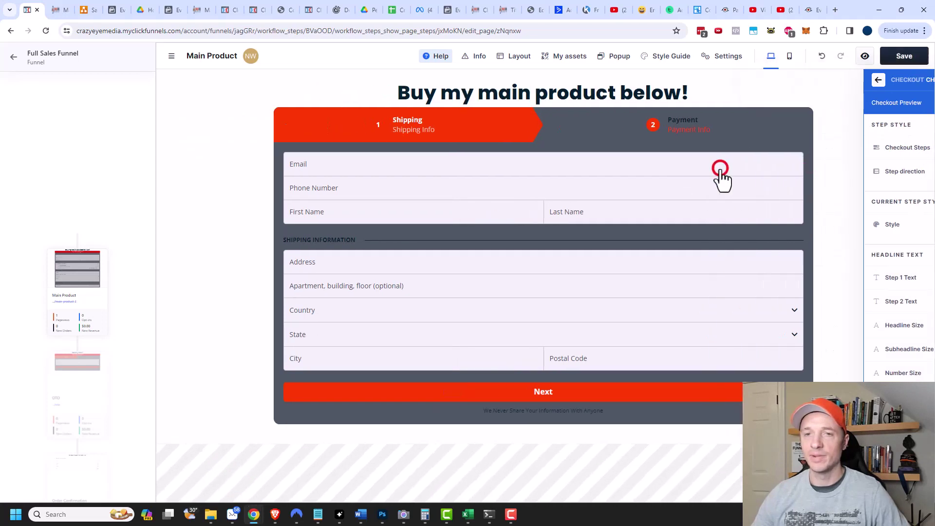
click(905, 56)
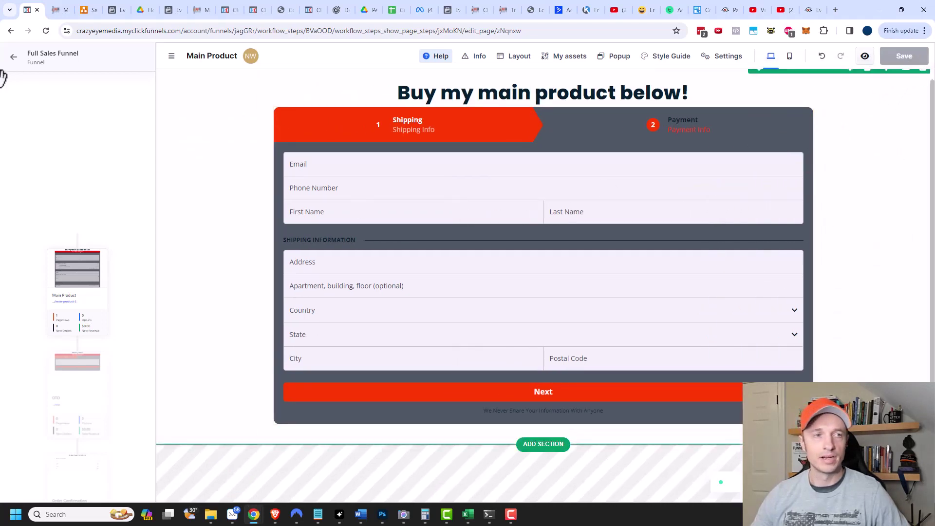
- Leave the page editor and the funnel, and open the list of marketing workflows
click(12, 58)
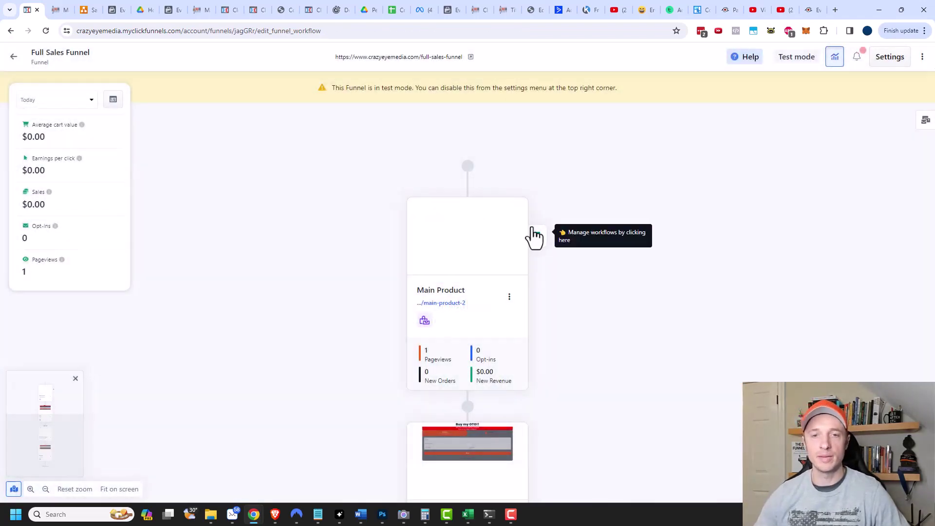
click(13, 58)
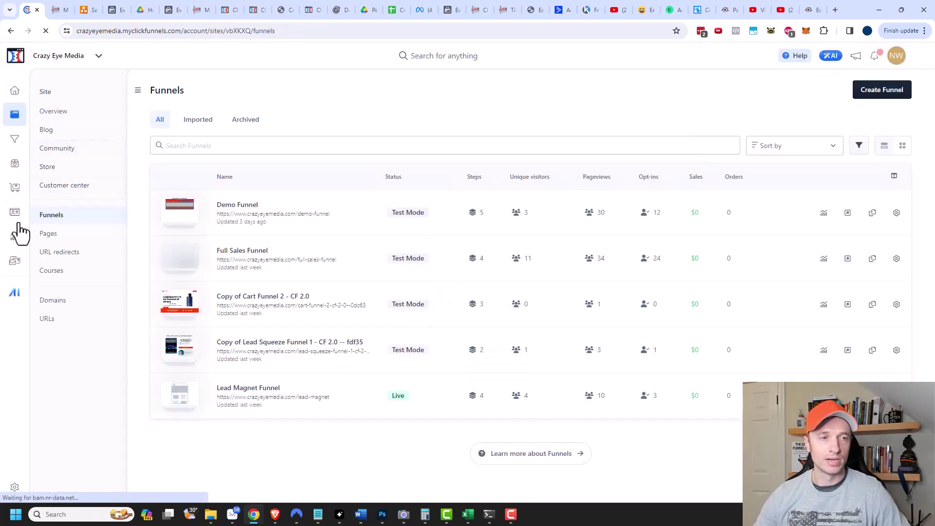
click(14, 266)
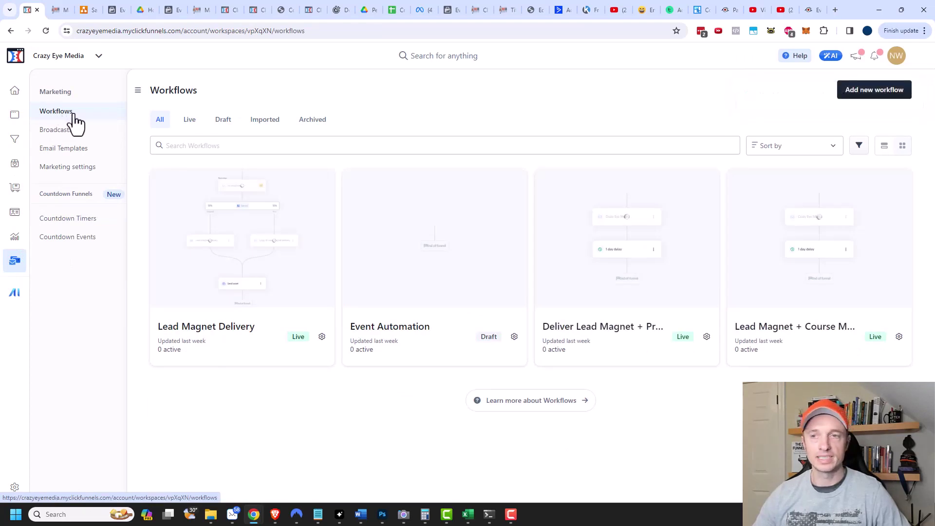
- Create a new workflow named "Cart Abandonment - Main Product" with the run type Only one run per contact
click(874, 93)
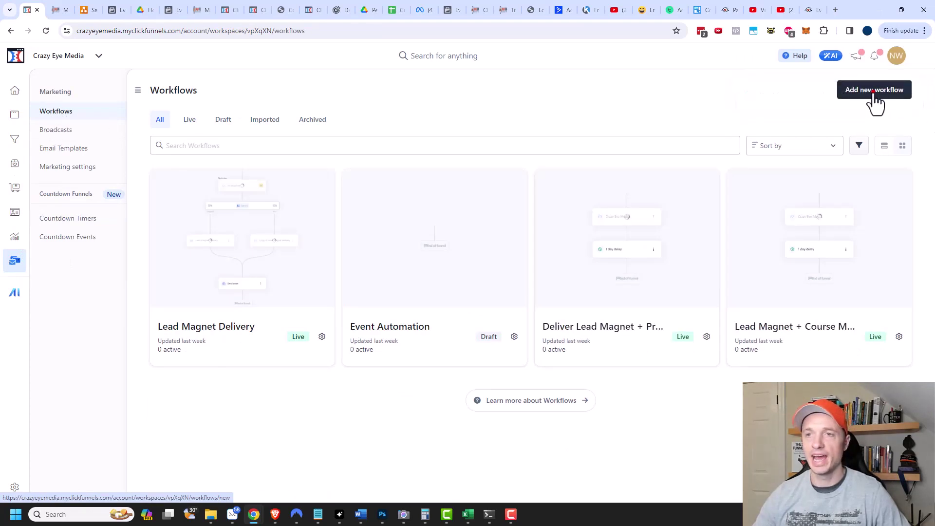
click(592, 154)
text(cart)
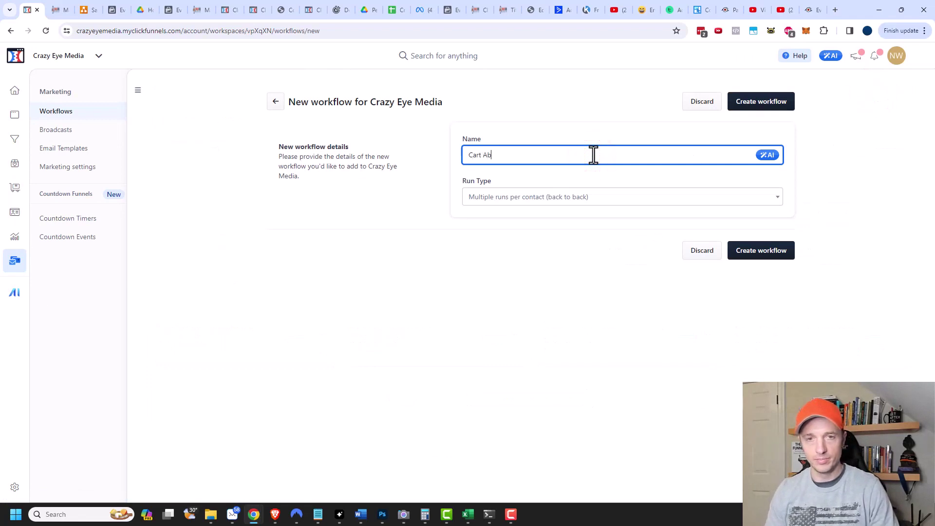
text( Abandonment )
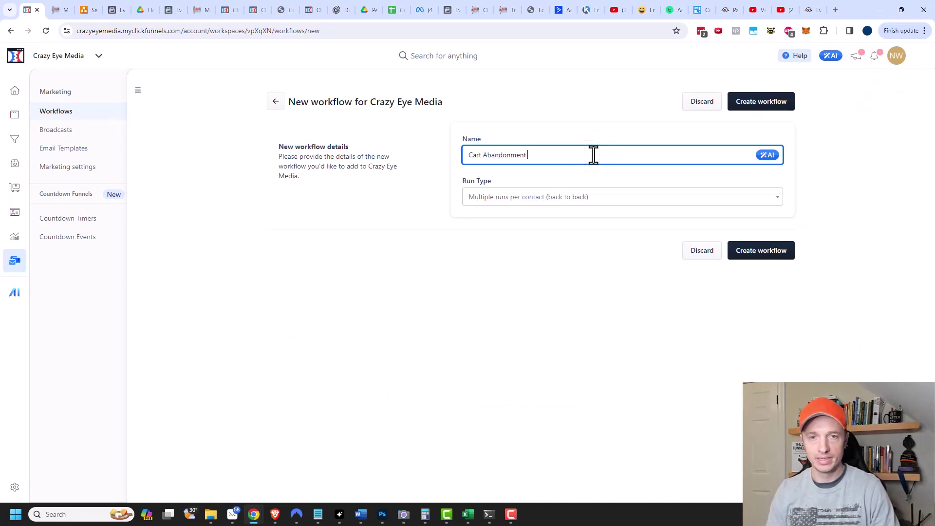
text(- Main Product)
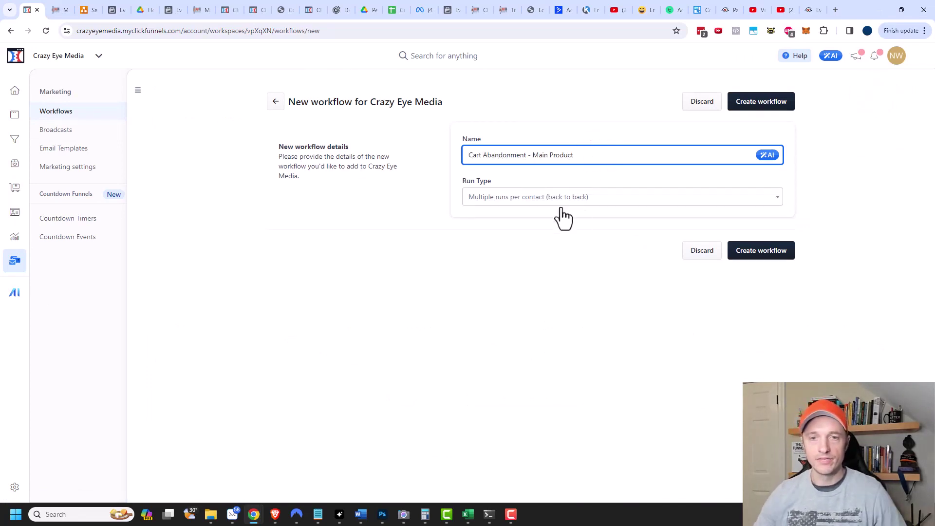
click(560, 197)
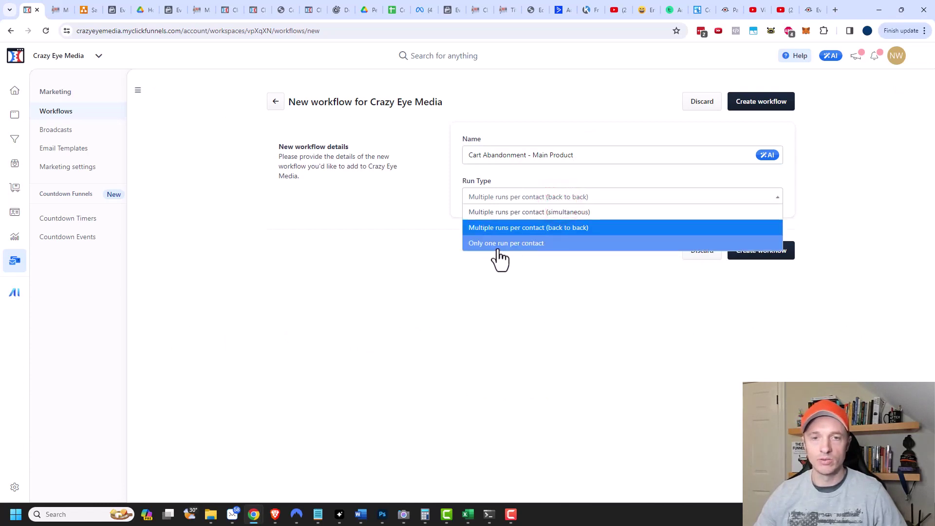
click(526, 245)
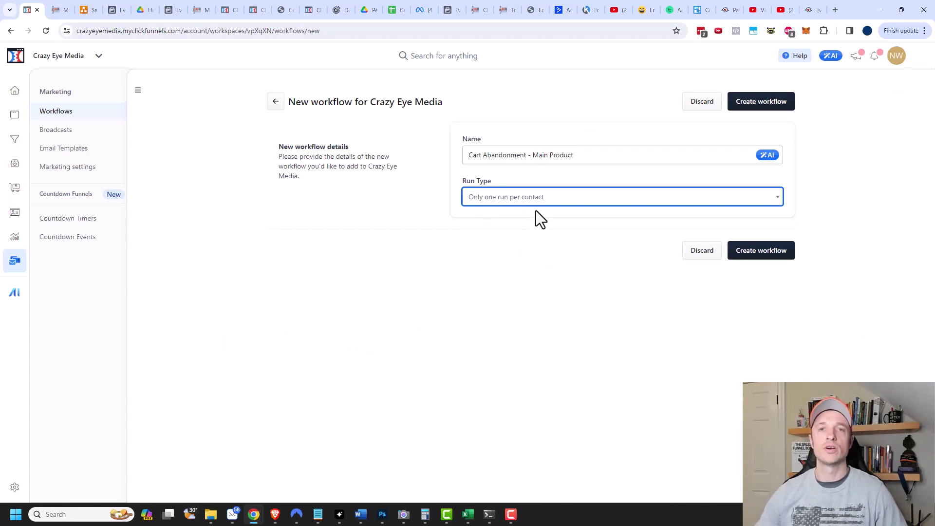
click(767, 269)
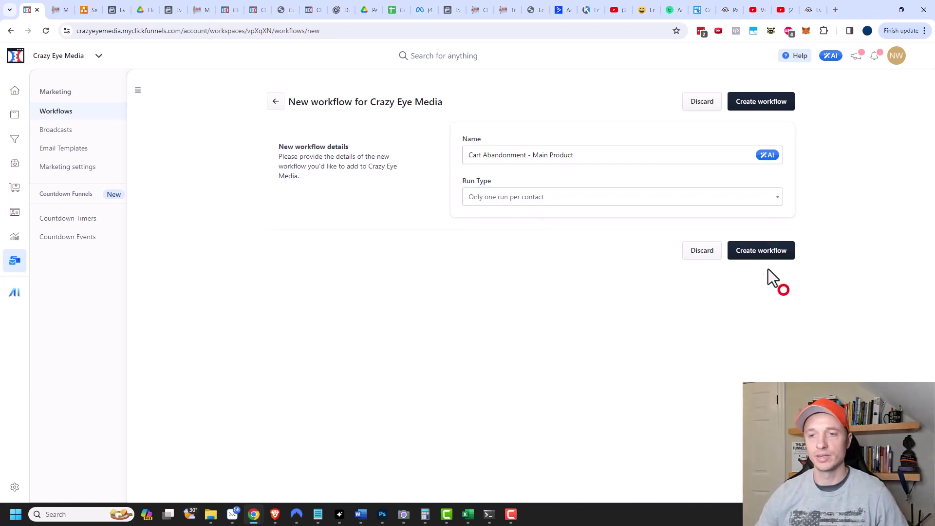
click(762, 253)
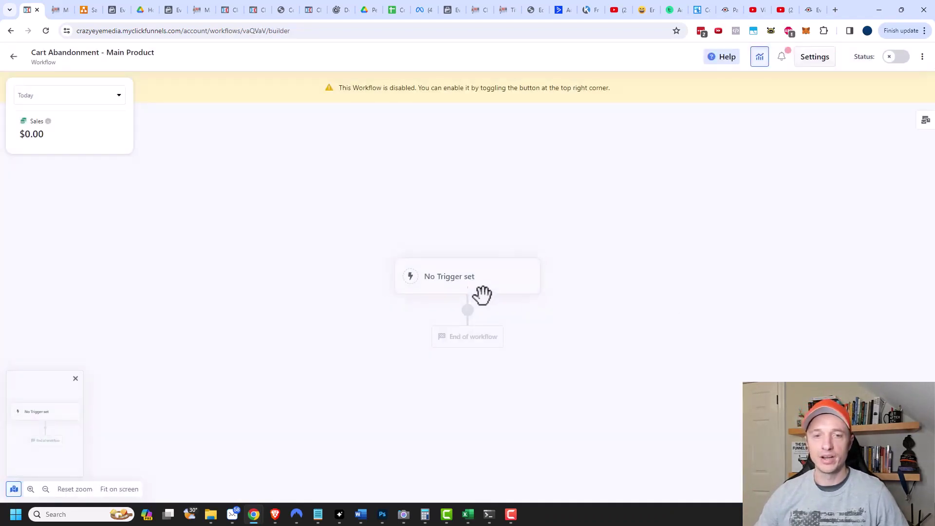
- Add a trigger to the workflow, make it active and set its event type to Opt-In
click(454, 281)
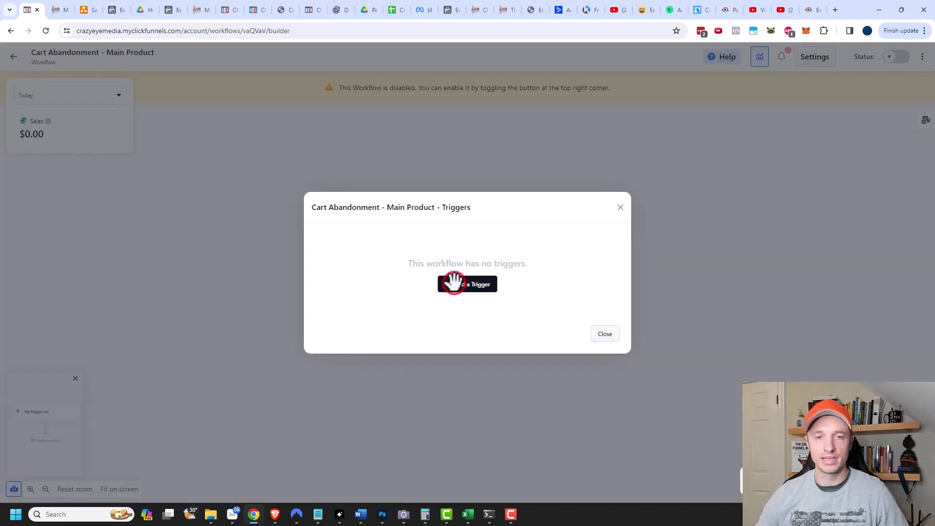
click(464, 285)
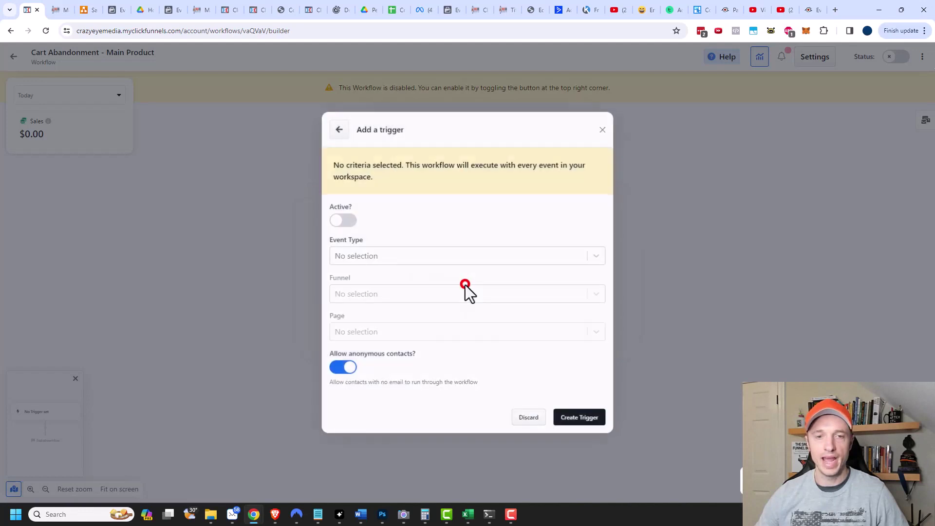
click(342, 222)
click(401, 259)
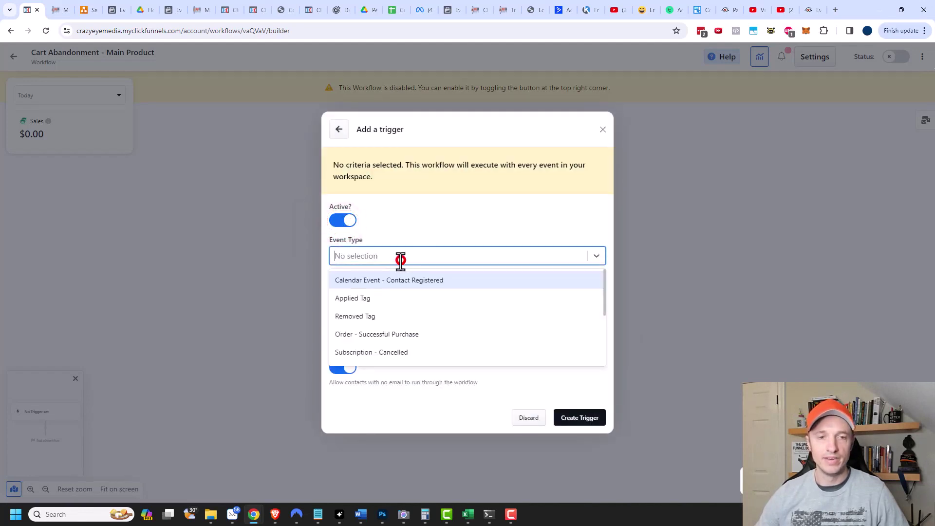
scroll(400, 315, down, 5)
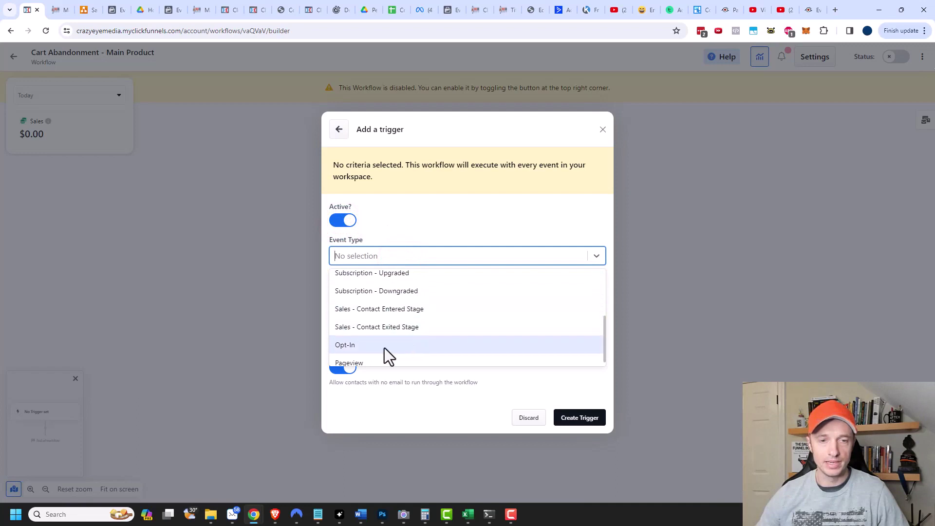
click(385, 346)
- Limit the trigger to the Main Product page of the Full Sales Funnel and create it
click(393, 298)
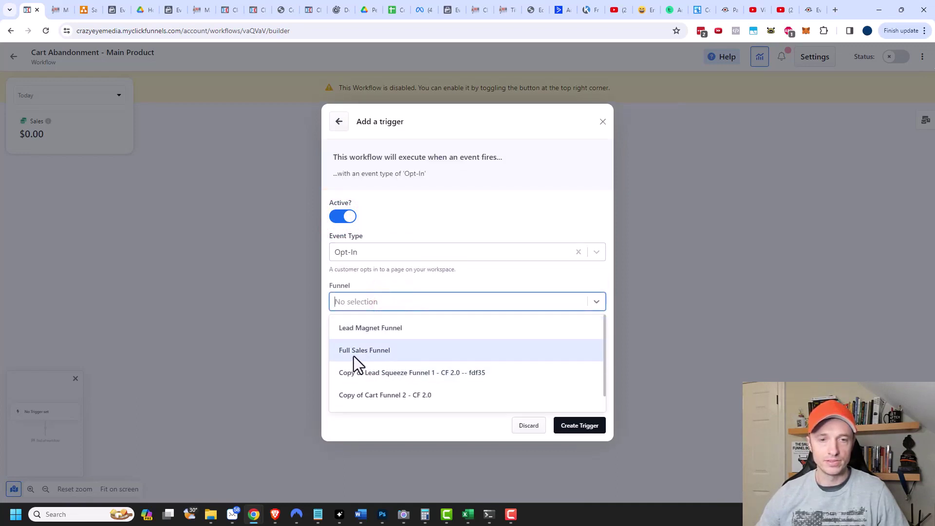
click(388, 353)
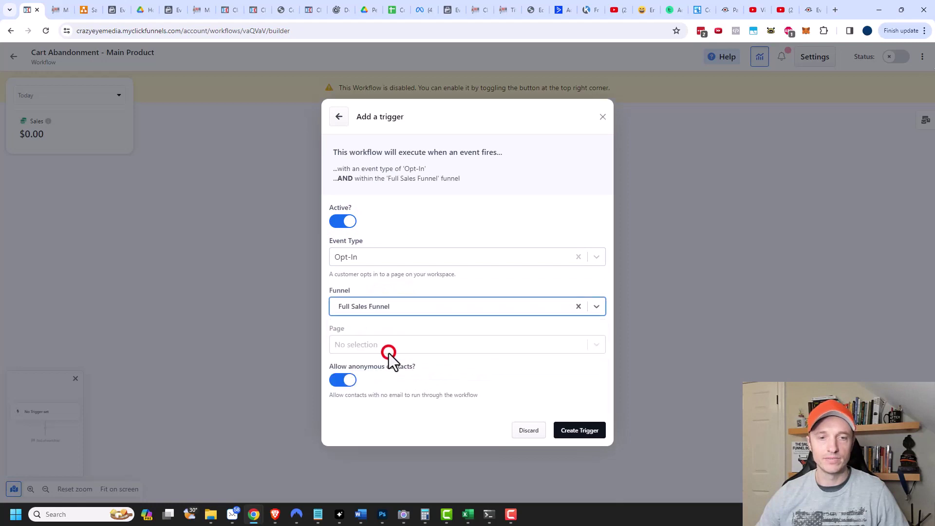
click(385, 352)
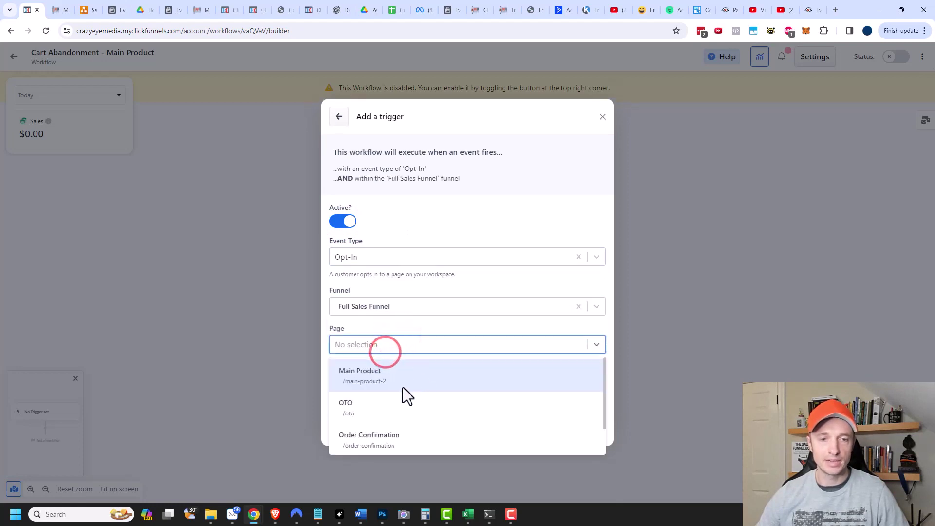
click(369, 378)
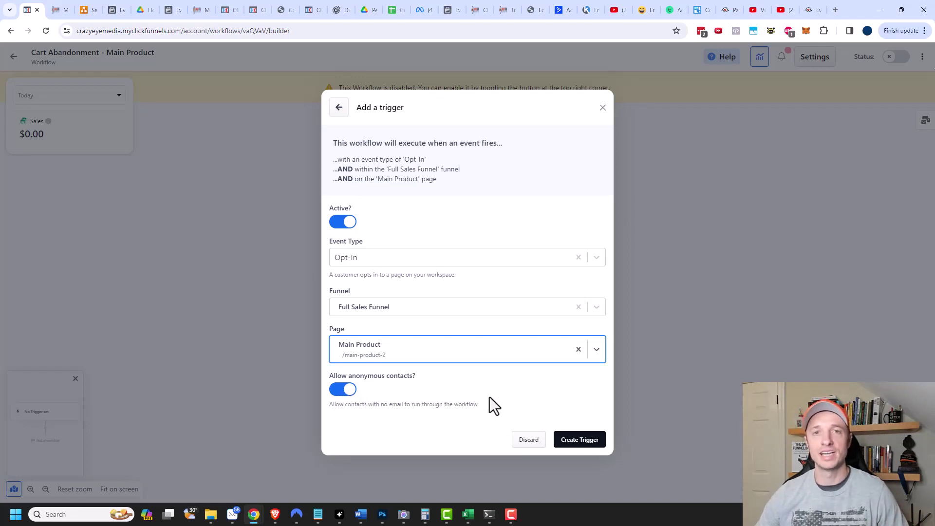
click(592, 441)
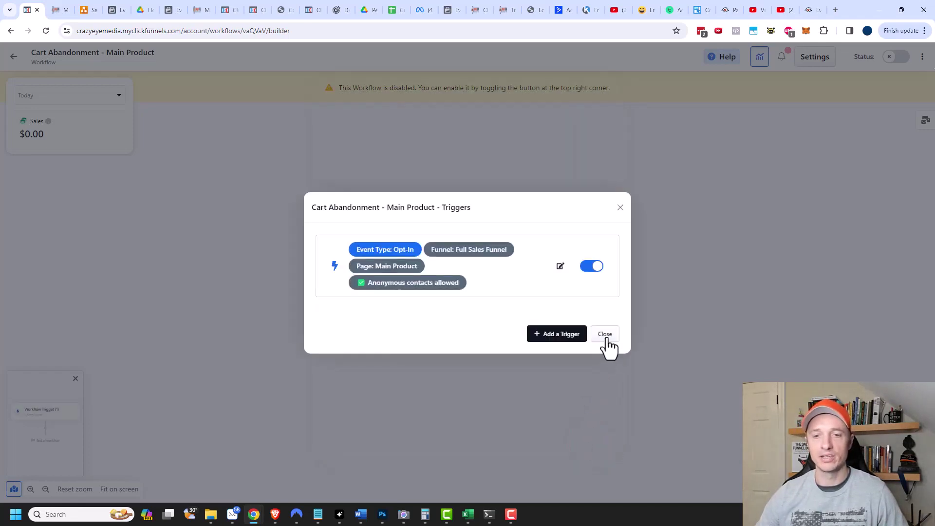
click(607, 340)
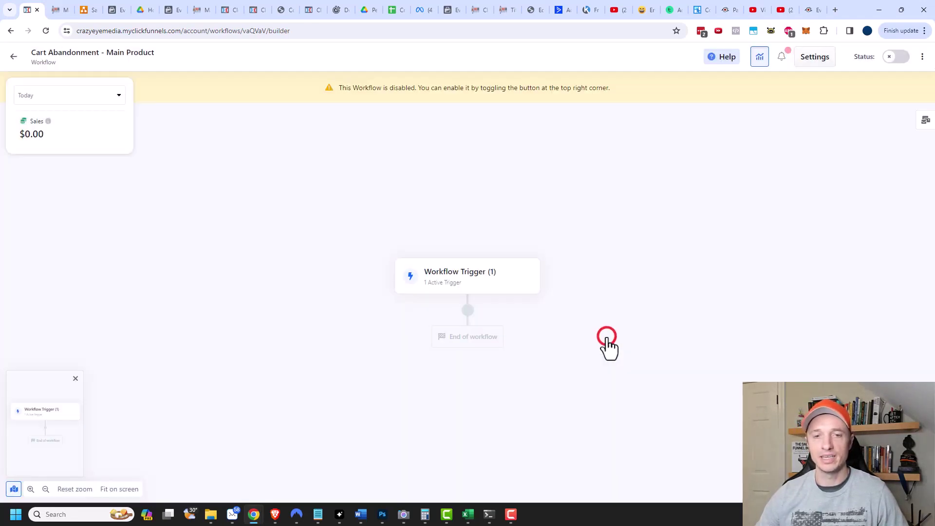
- Add a 3-minute delay step after the workflow trigger
click(468, 314)
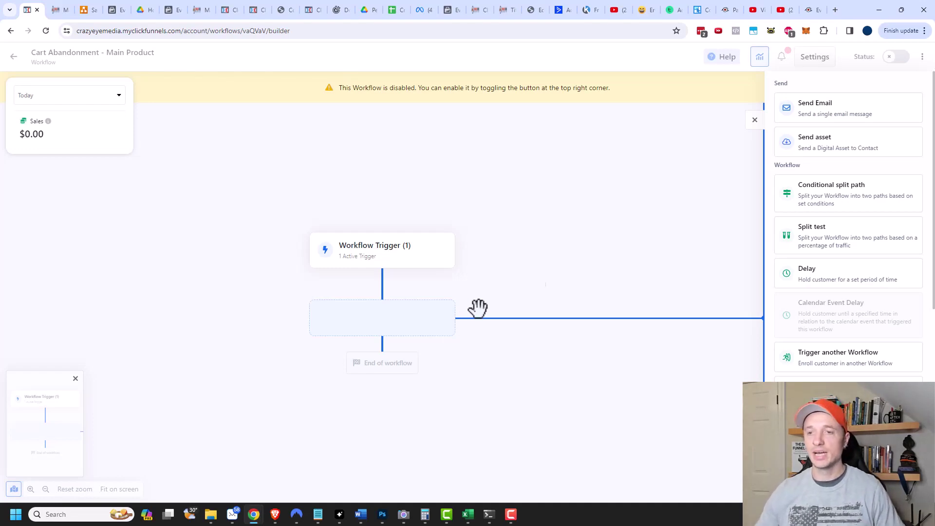
click(825, 274)
double_click(444, 261)
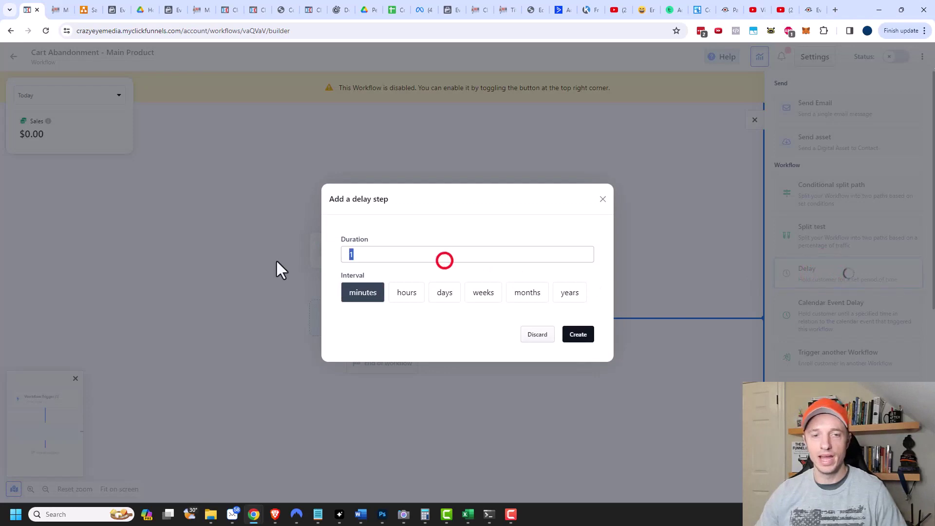
text(3)
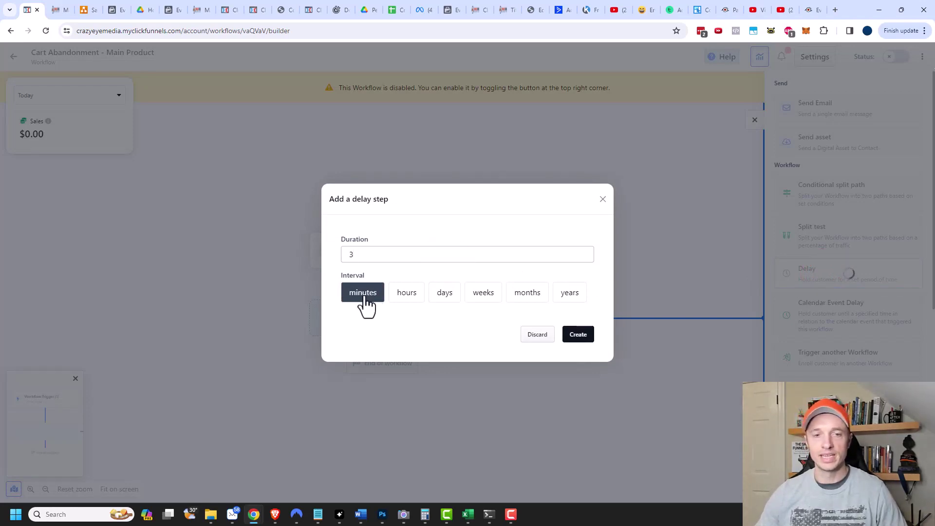
click(580, 338)
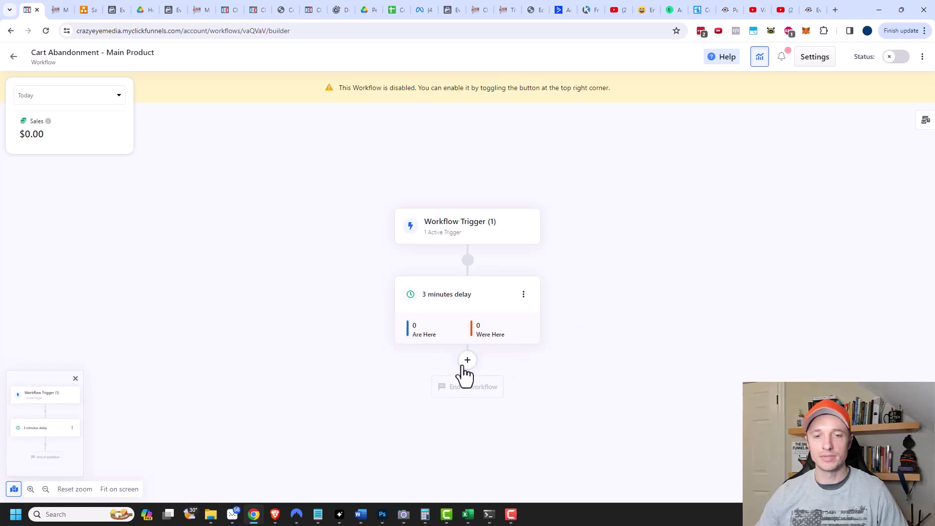
- Add a Send Email step after the 3-minute delay, based on the saved Crazy Eye Media template
click(467, 362)
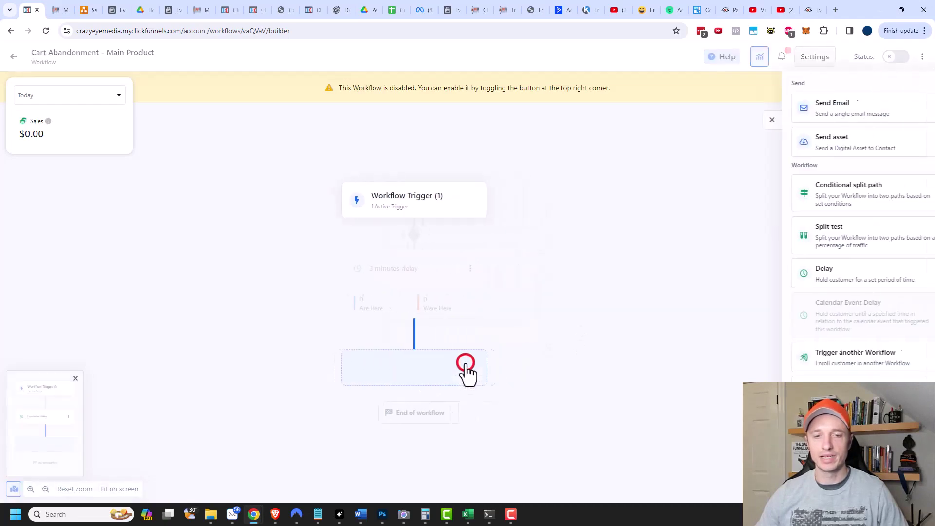
click(823, 121)
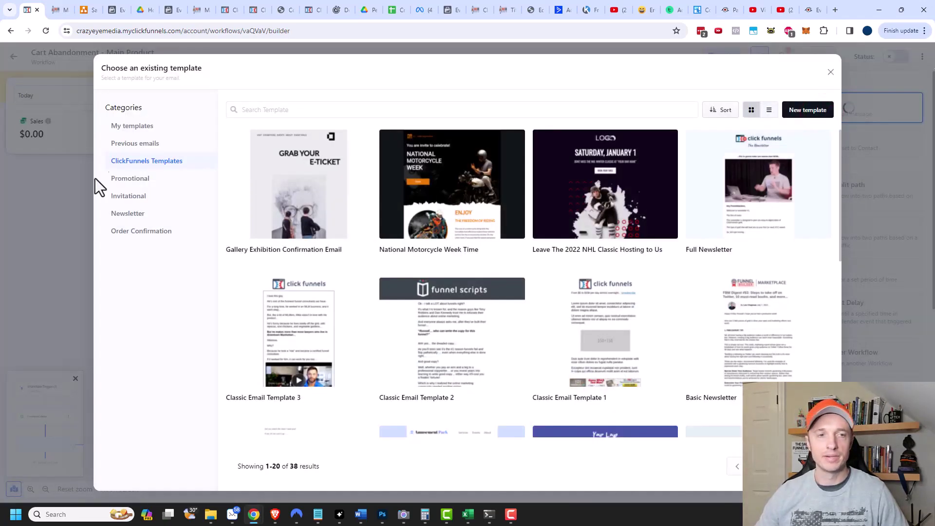
click(134, 128)
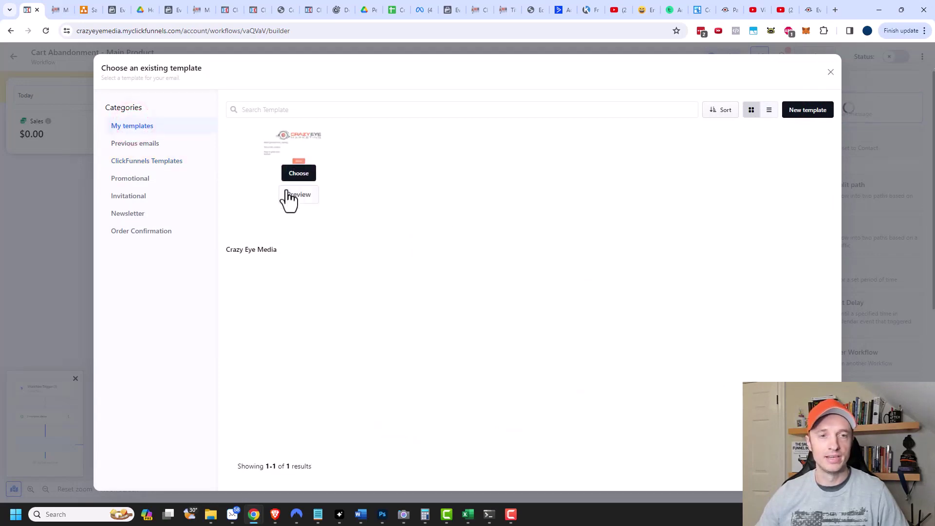
click(292, 194)
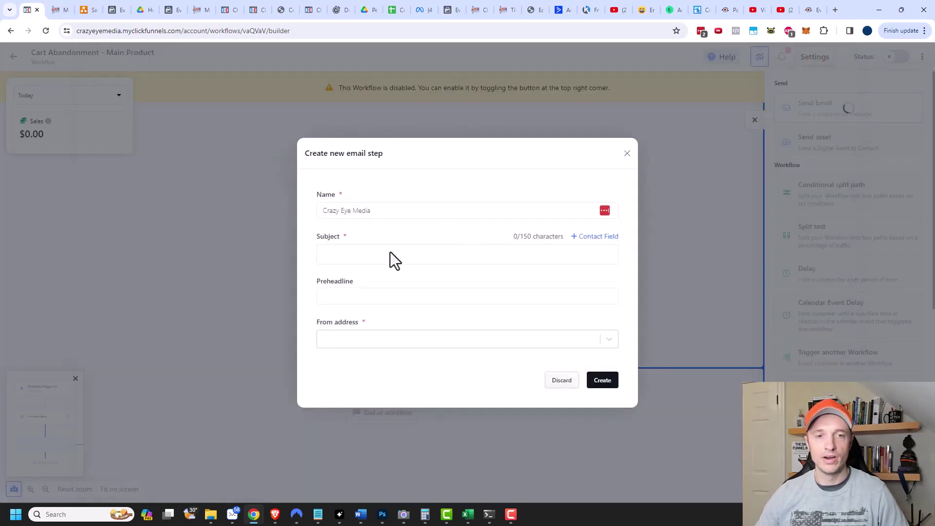
- Set the email's subject to "Hey you forgot to finishing checking out!", preheadline to "We are almost out of stock!", choose the sender address and create it
click(366, 252)
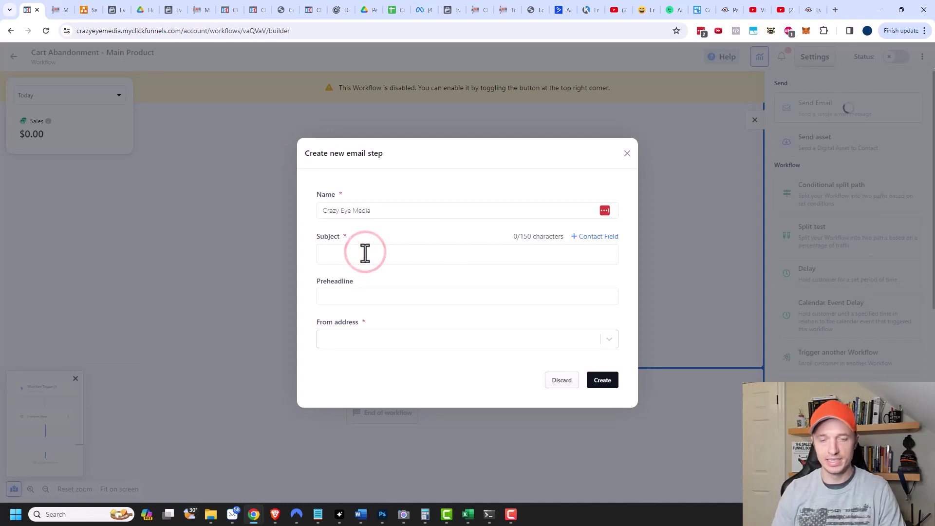
text(Hey you forgot to finishing check)
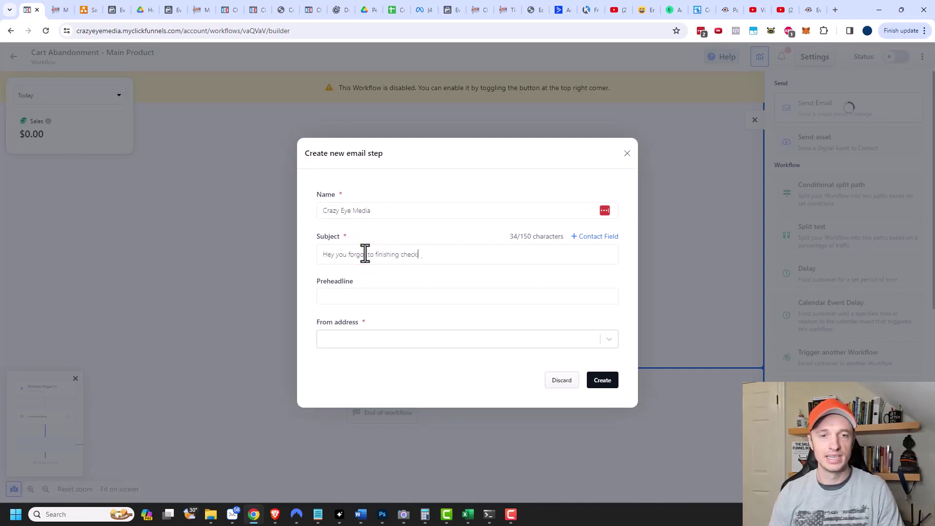
text(ng out!)
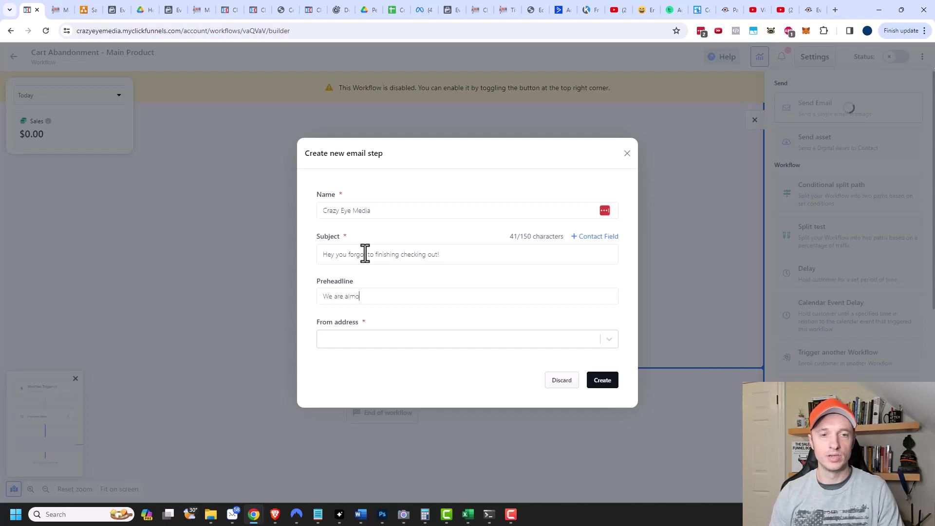
text(stock!)
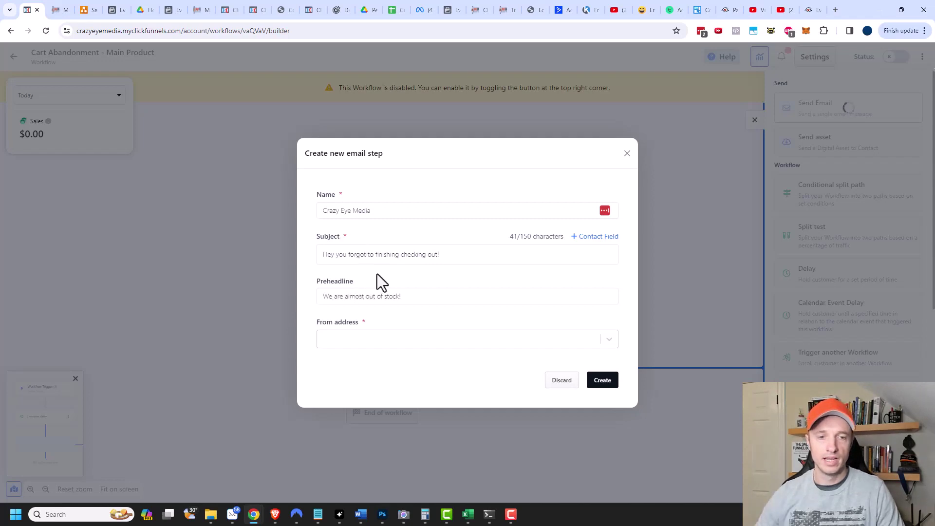
click(390, 342)
click(416, 389)
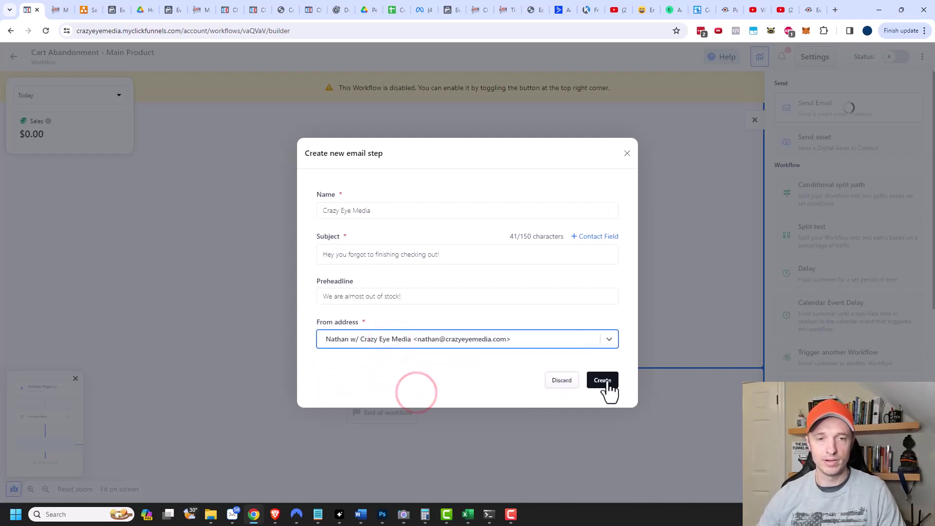
click(604, 381)
click(526, 354)
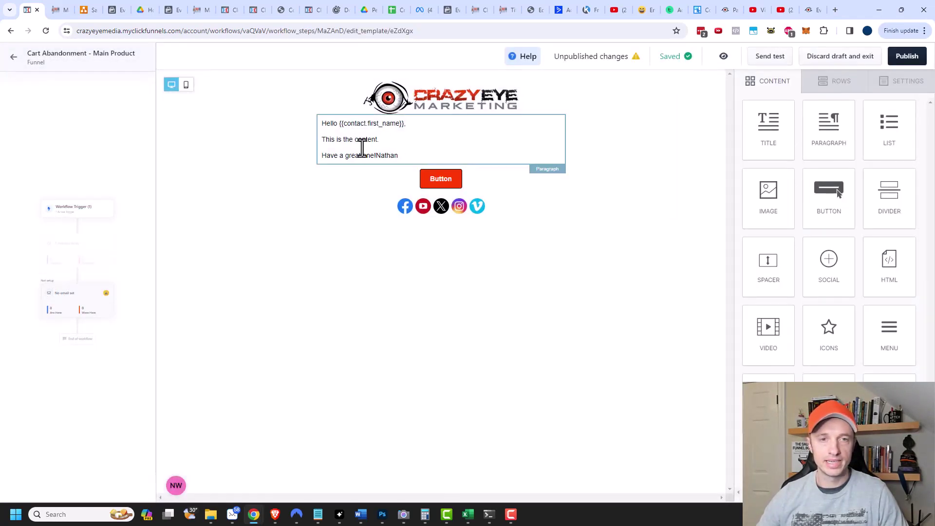
- Replace the placeholder sentence with a reminder about the unfinished Main Product order and remaining stock, plus the line "Click here to finish checking out!"
click(362, 146)
drag(385, 140, 317, 139)
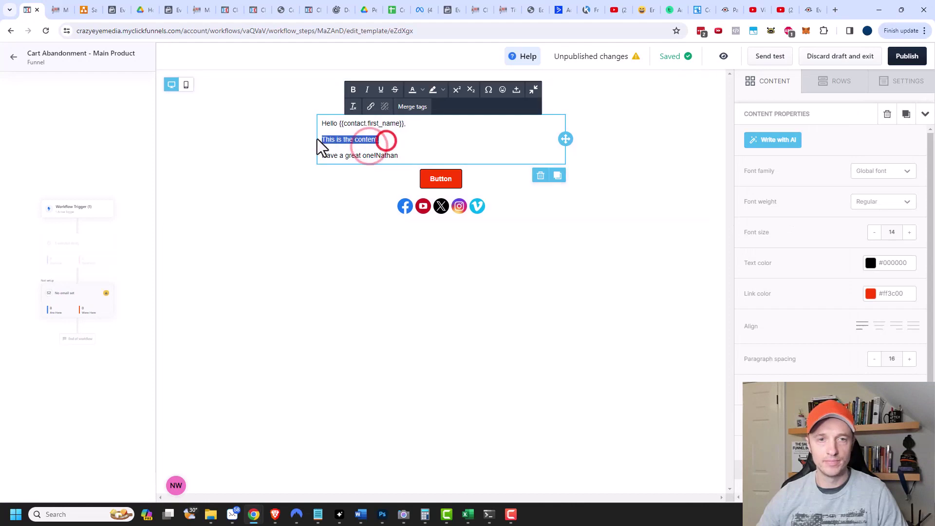
text(It looks like you )
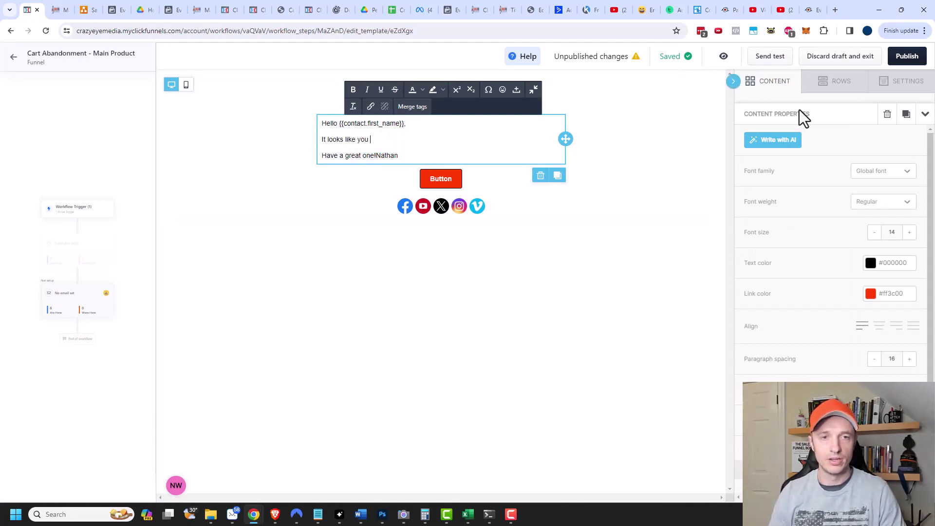
text(were about to purchase the Main P)
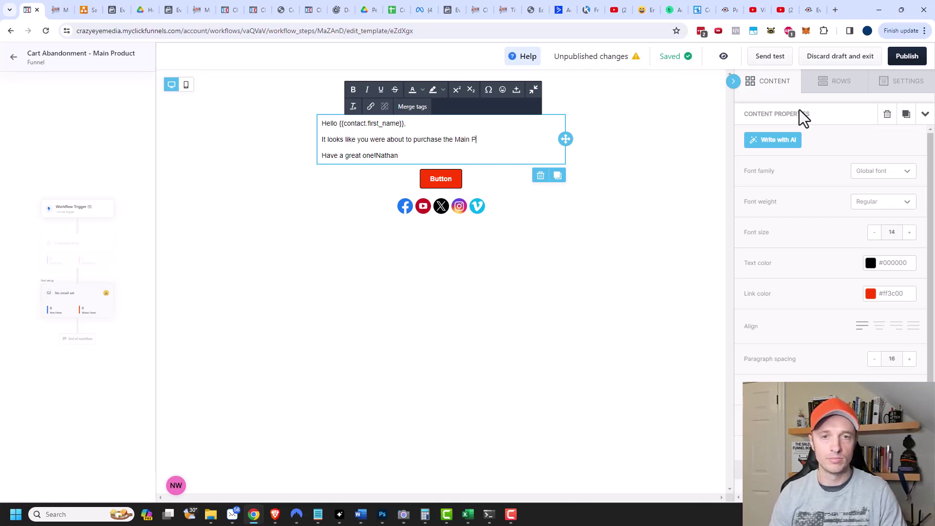
text(roduct, but didn't go)
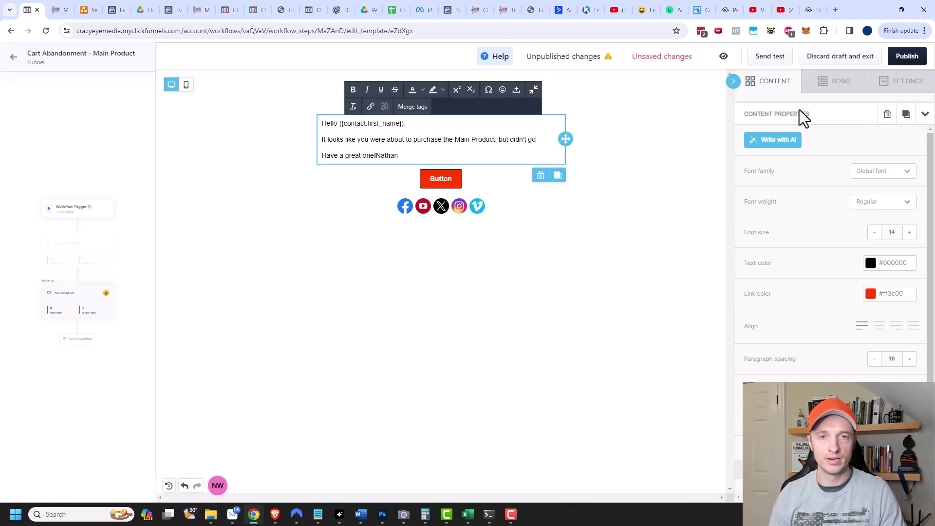
text( through with the ord)
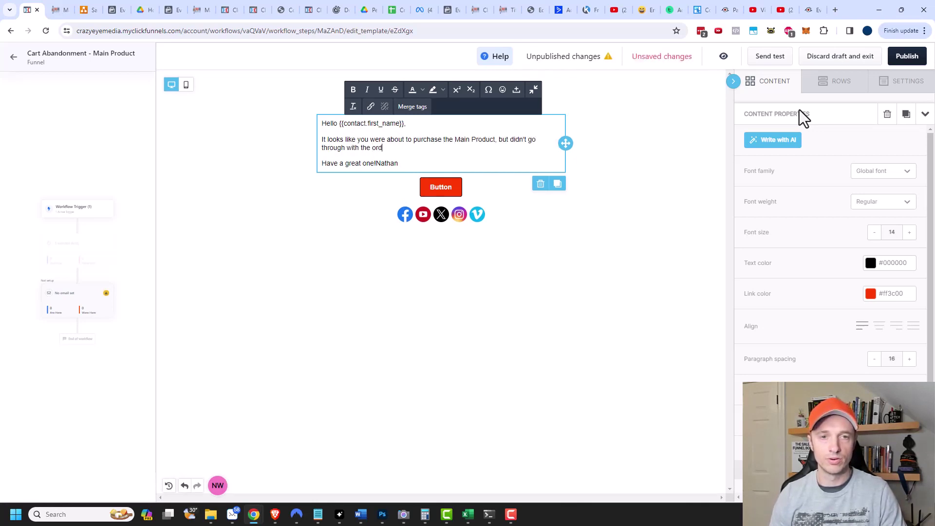
text(er. No problem, we sti)
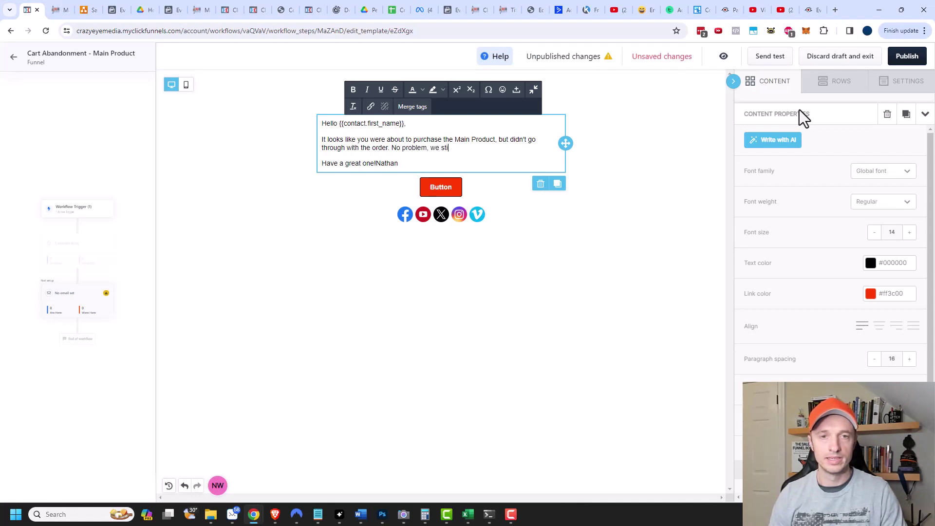
text(ll have a few lef)
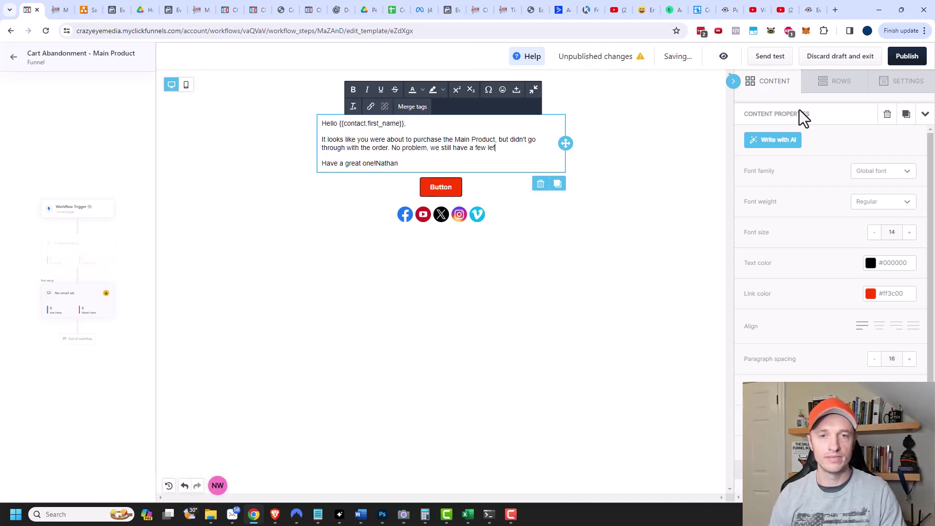
text(t in stock and you )
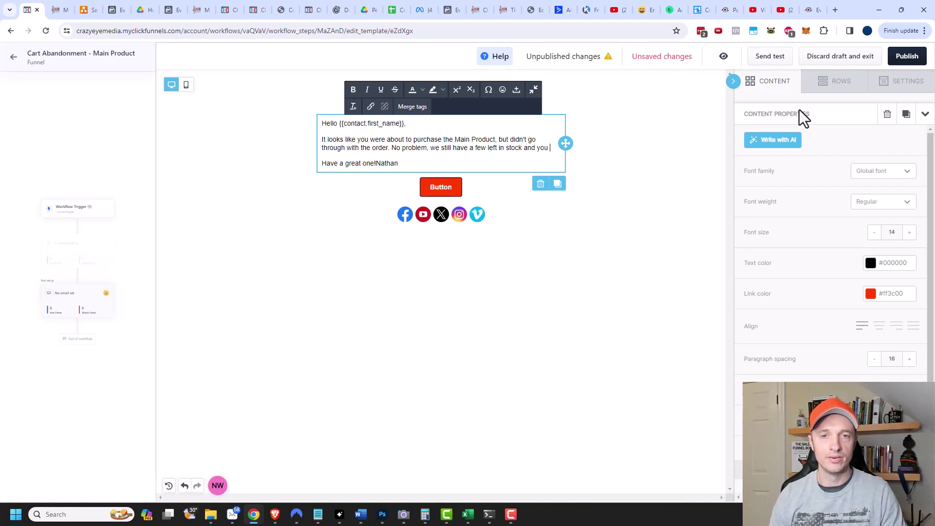
text(can finish ch)
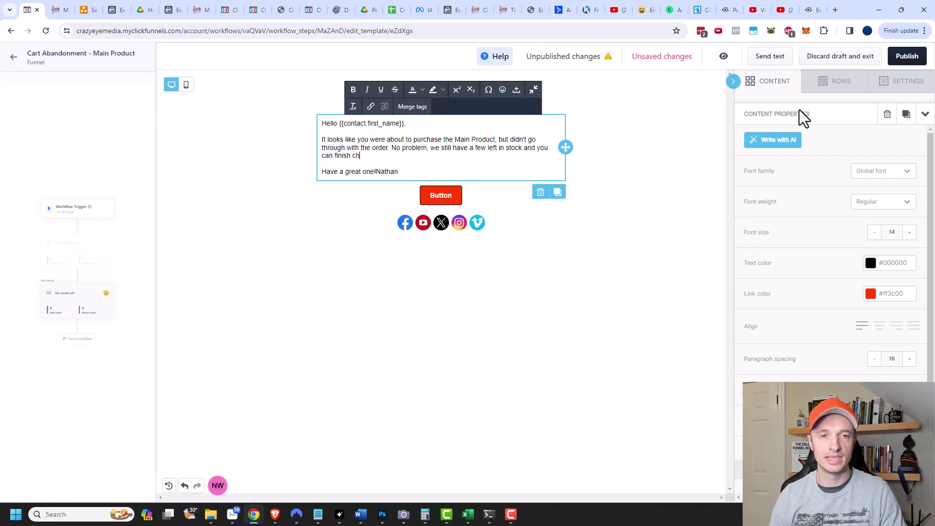
text(ecking out here:)
key(Return)
text(Cl)
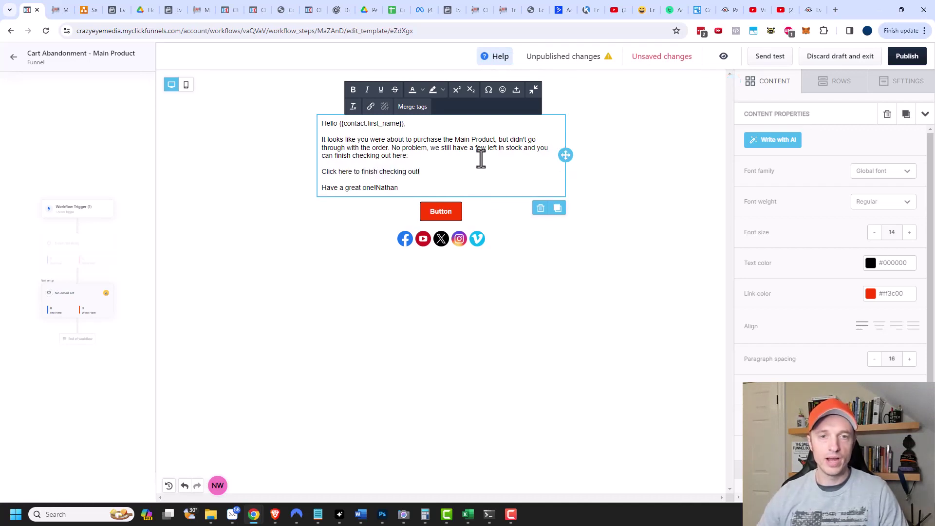
drag(434, 173, 320, 171)
key(ctrl+b)
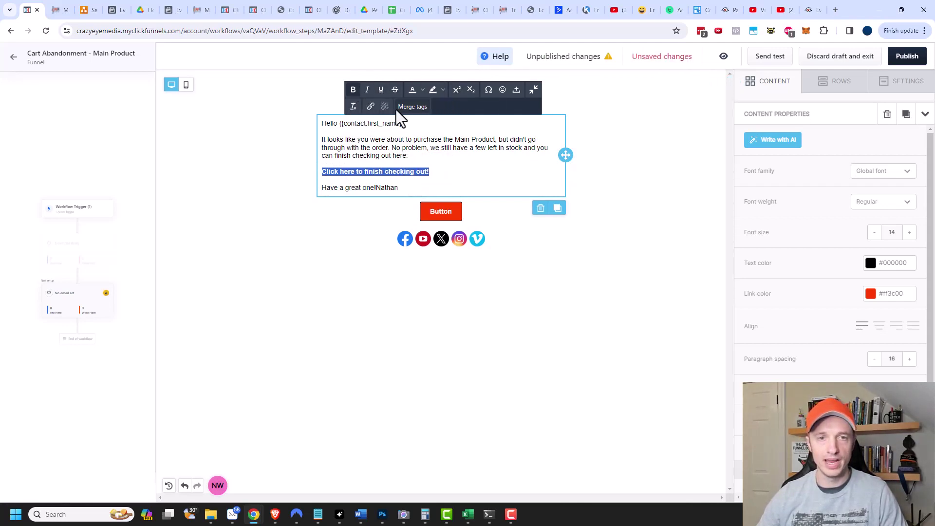
click(371, 106)
click(569, 247)
text(https://www.crazyeyemedia.com/main)
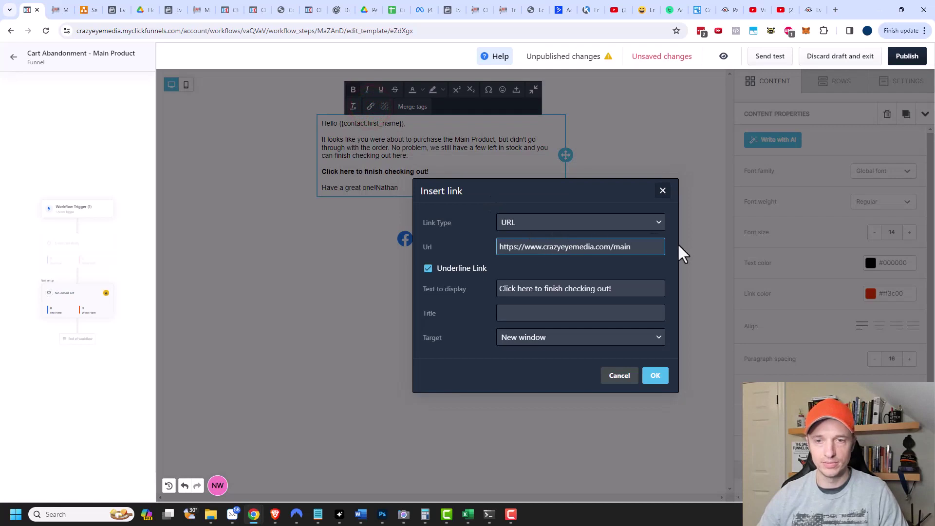
click(655, 375)
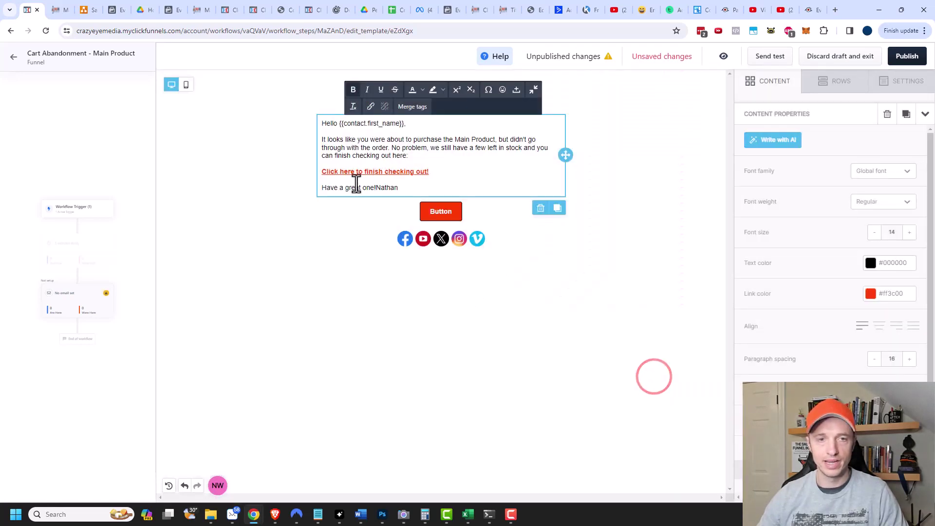
- Move the sender's name after "Have a great one!" into its own paragraph
click(376, 188)
key(Return)
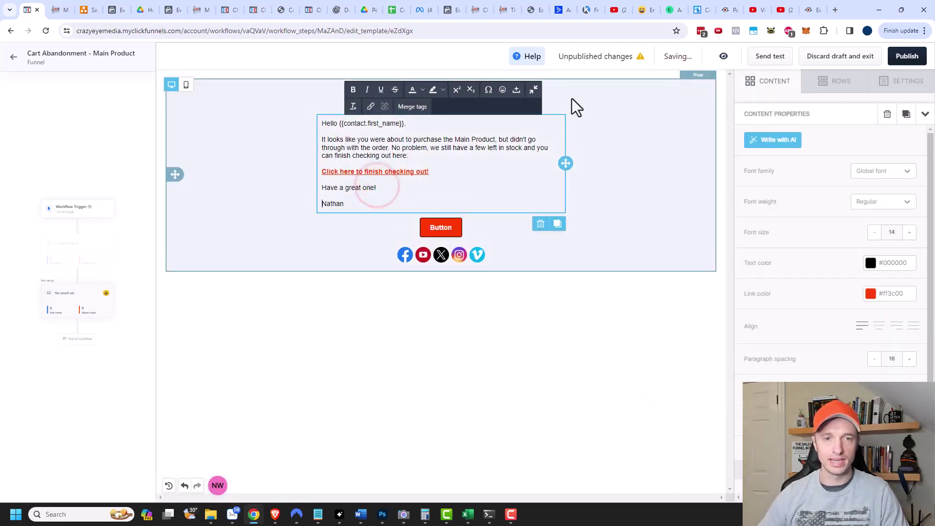
click(597, 364)
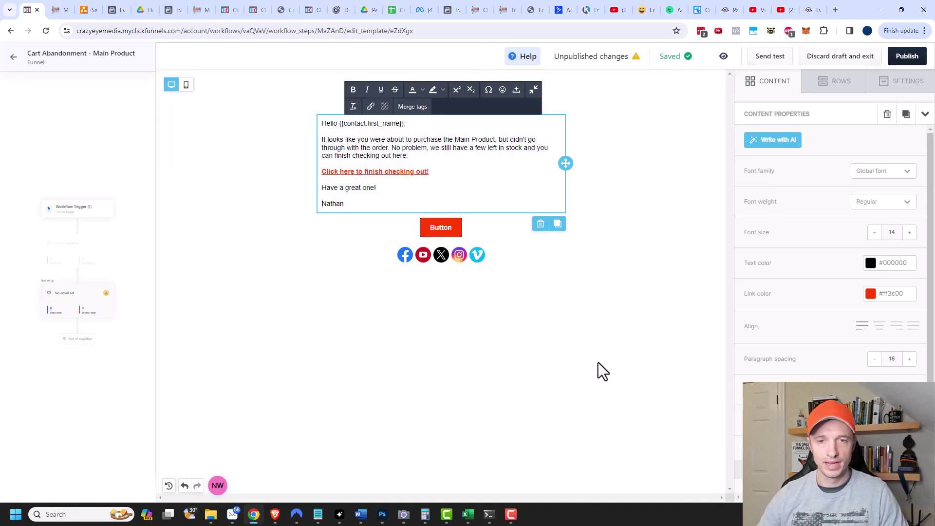
- Delete the placeholder button below the email text, and publish the email before returning to the workflow
click(476, 227)
click(541, 254)
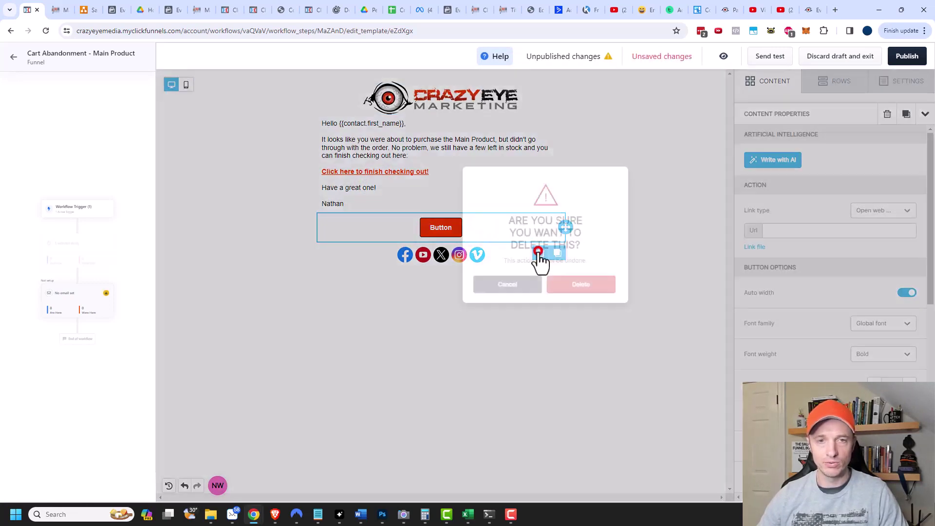
click(577, 340)
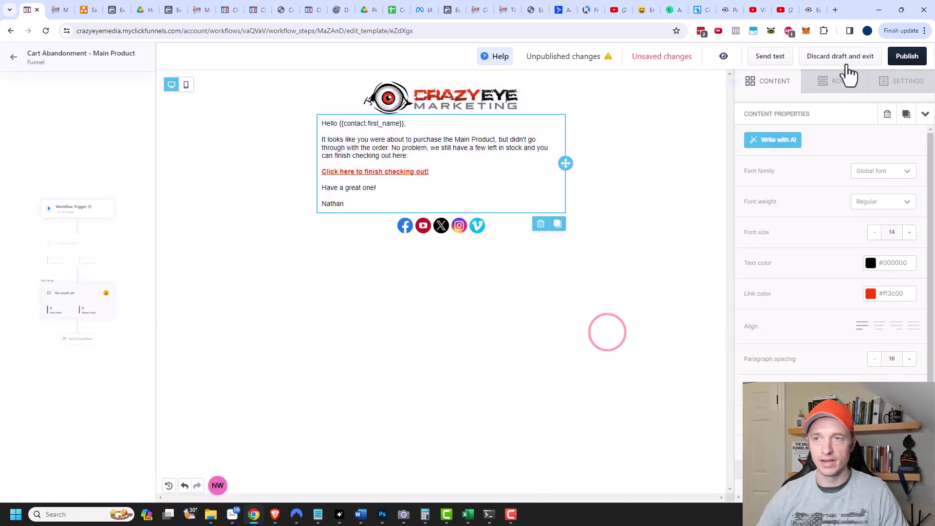
click(902, 57)
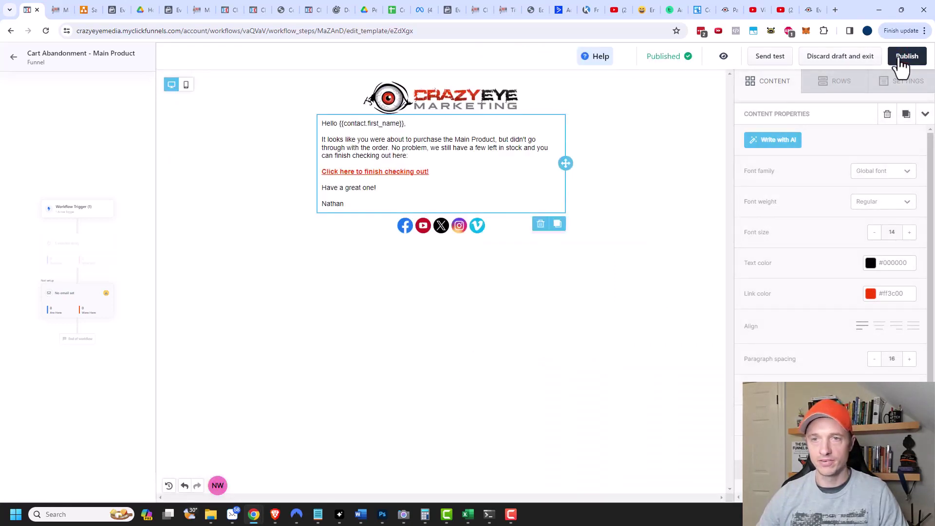
click(14, 57)
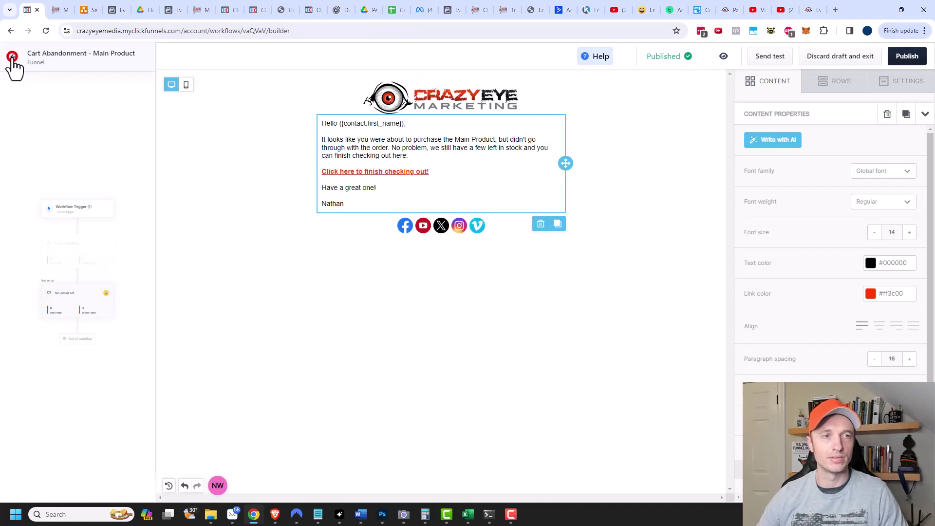
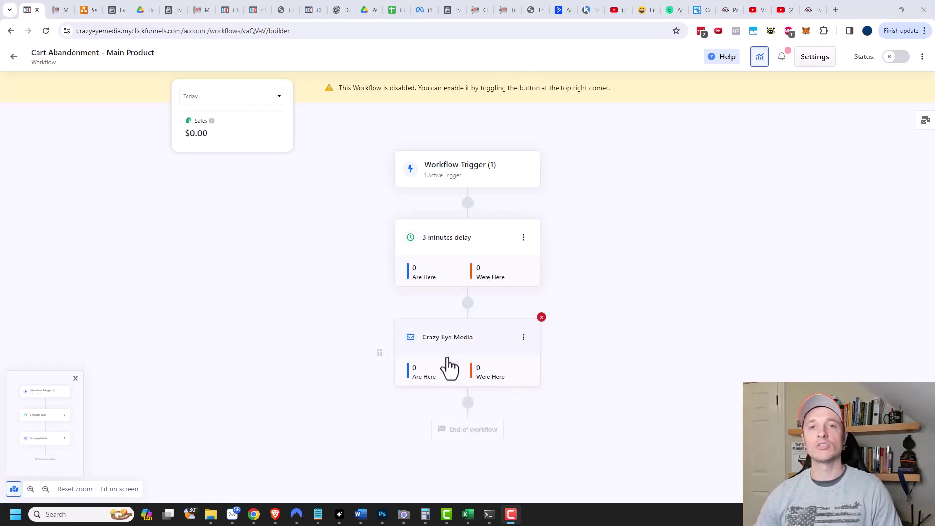
- Add a conditional goal step after the Crazy Eye Media email, with the filter Purchased Product is Main Product
click(469, 413)
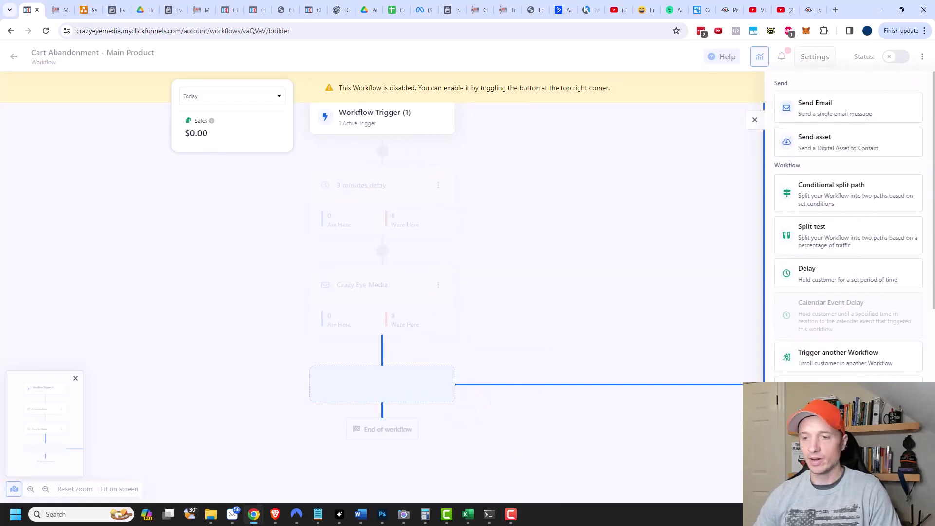
click(832, 185)
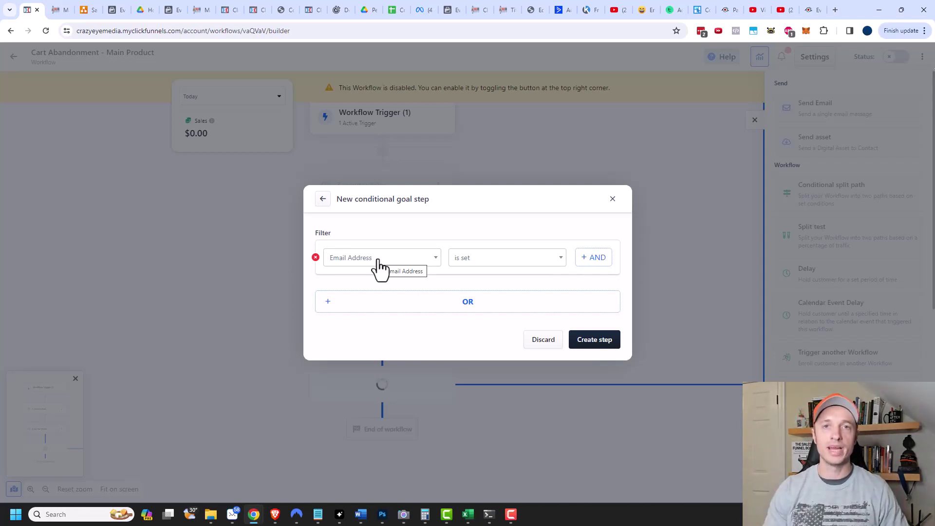
click(378, 261)
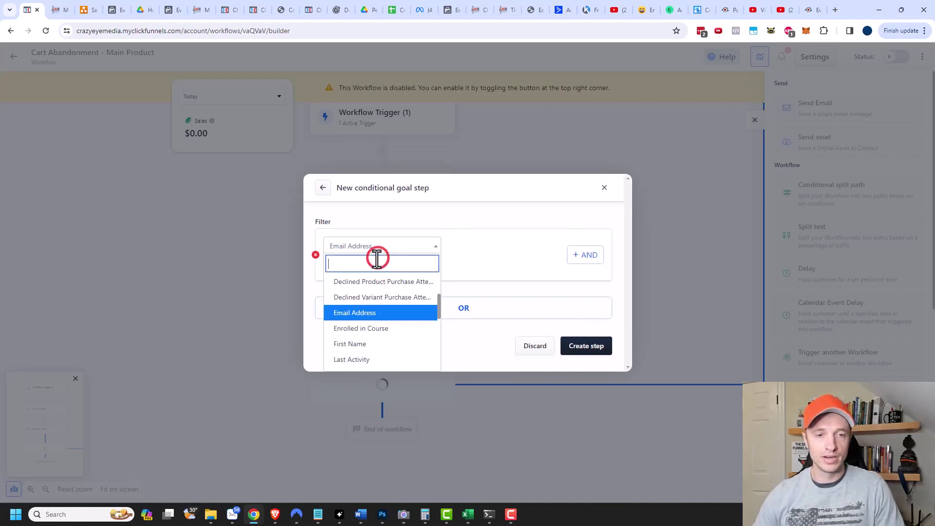
scroll(382, 313, down, 3)
scroll(382, 313, down, 2)
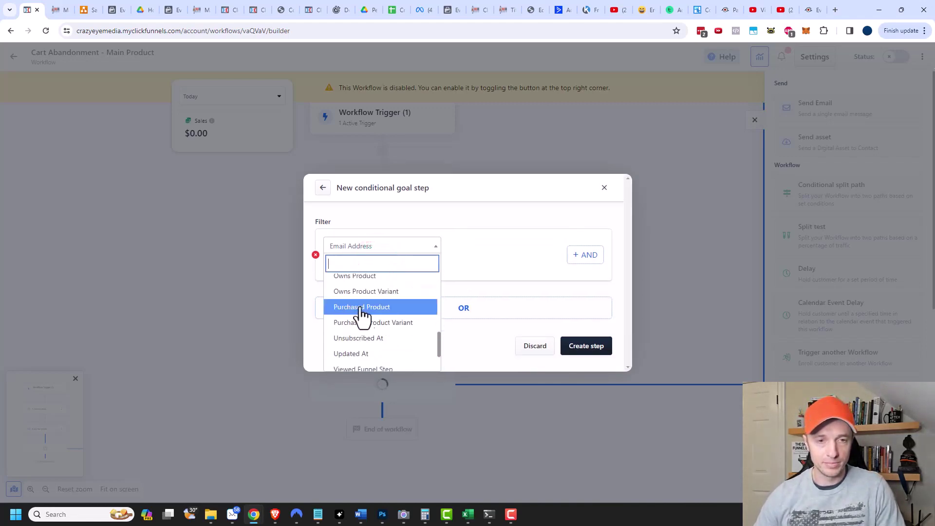
click(368, 308)
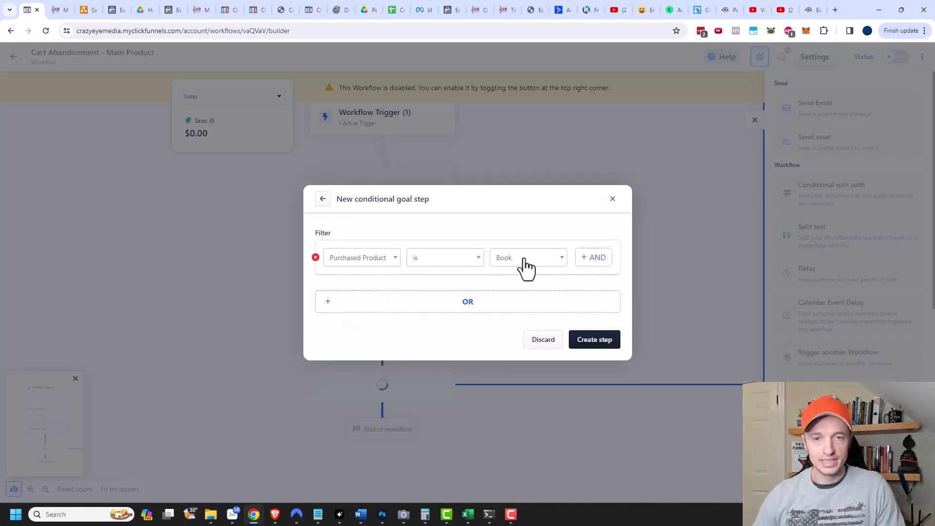
click(524, 257)
click(530, 346)
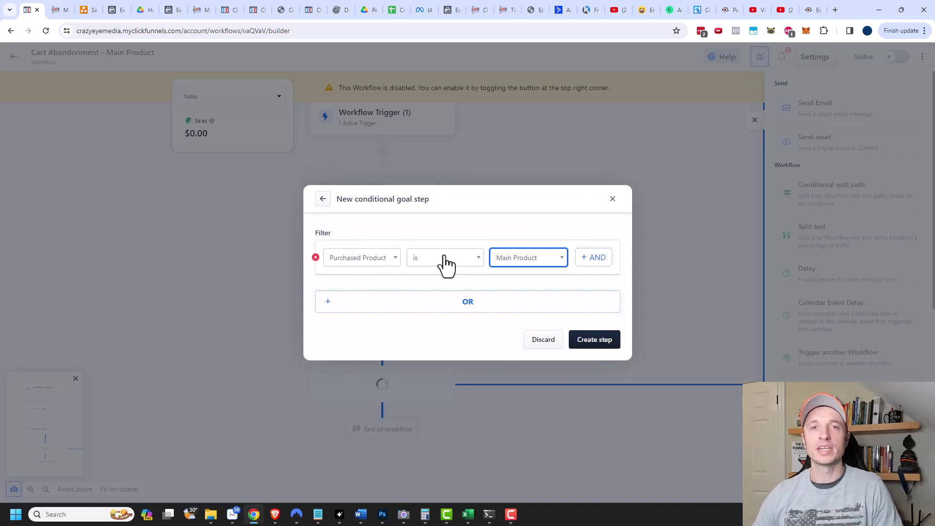
click(602, 344)
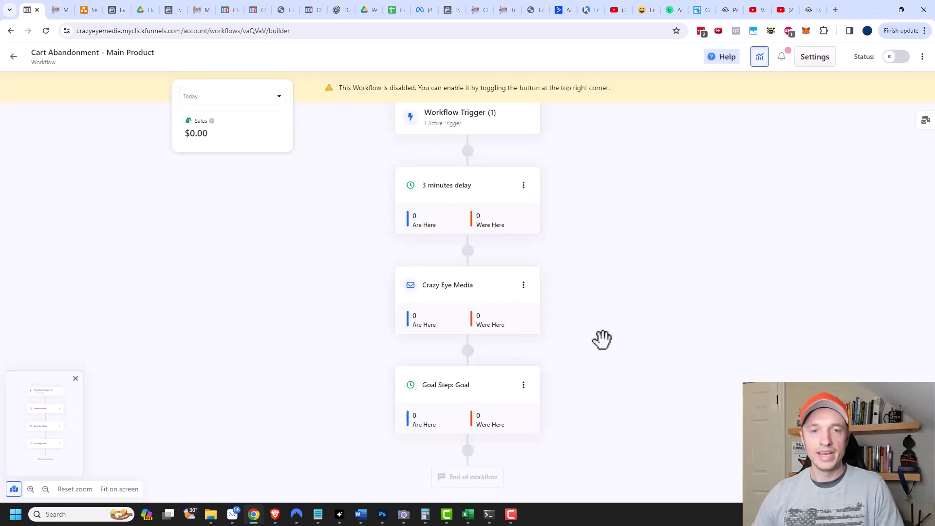
- Enable the cart abandonment workflow and return to the list of workflows
click(896, 57)
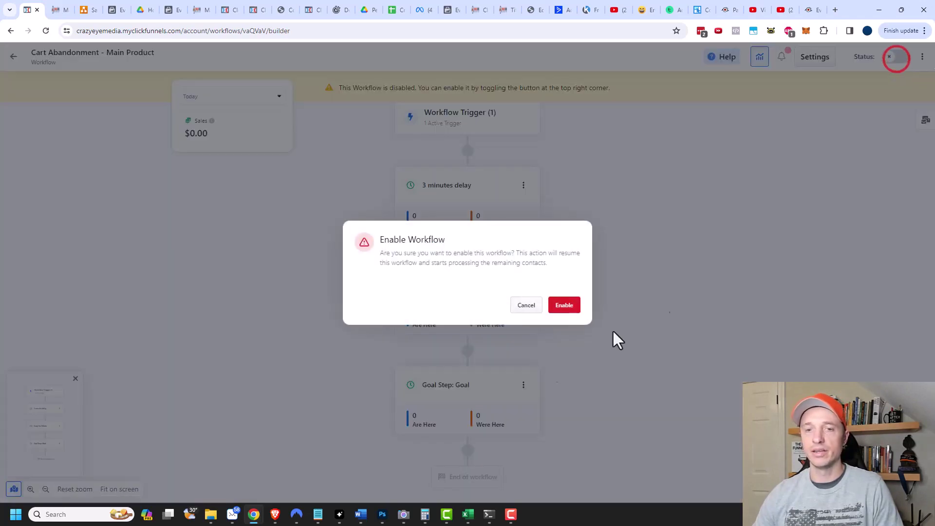
click(561, 307)
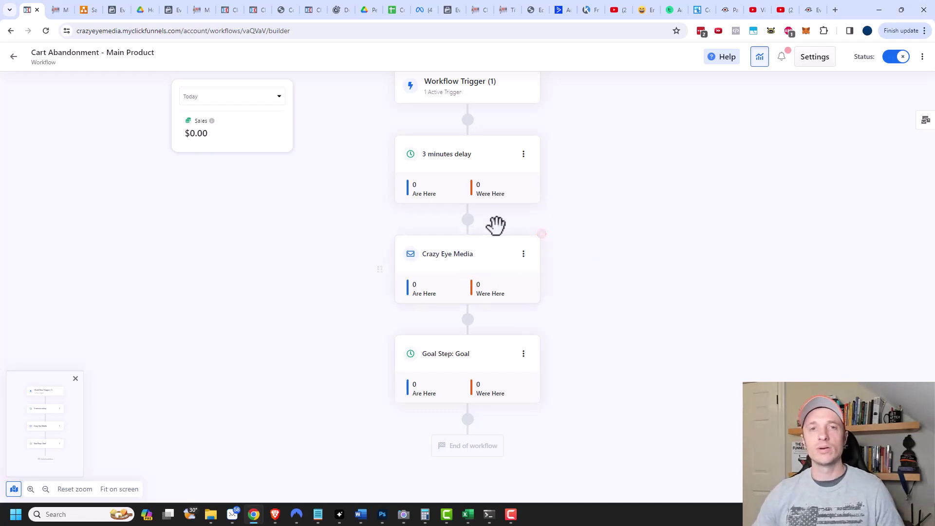
click(13, 57)
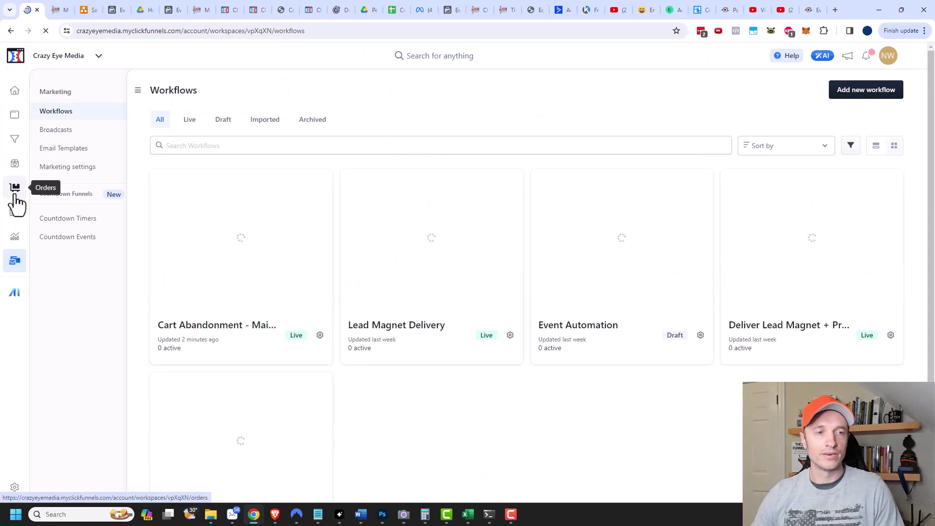
- Open the Full Sales Funnel and load its Main Product order page, crazyeyemedia.com/main-product-2, in an incognito window
click(14, 190)
click(297, 257)
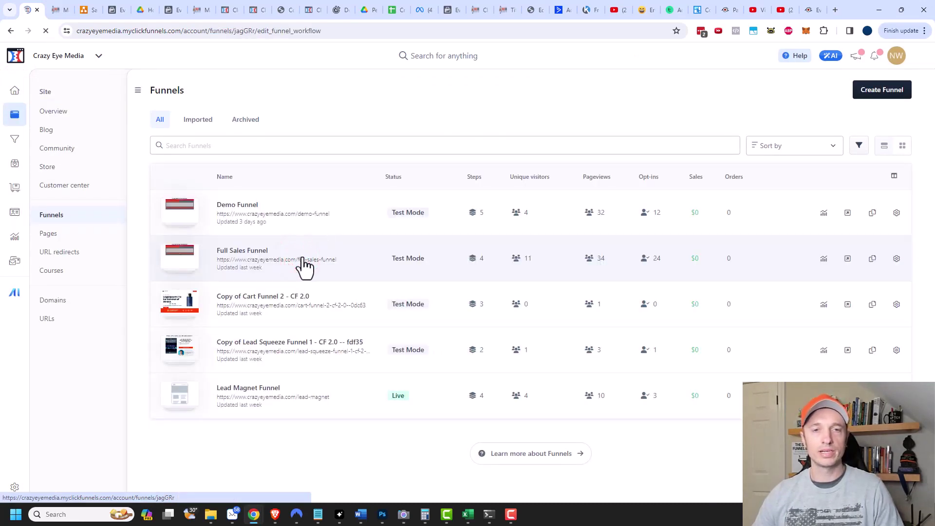
click(437, 59)
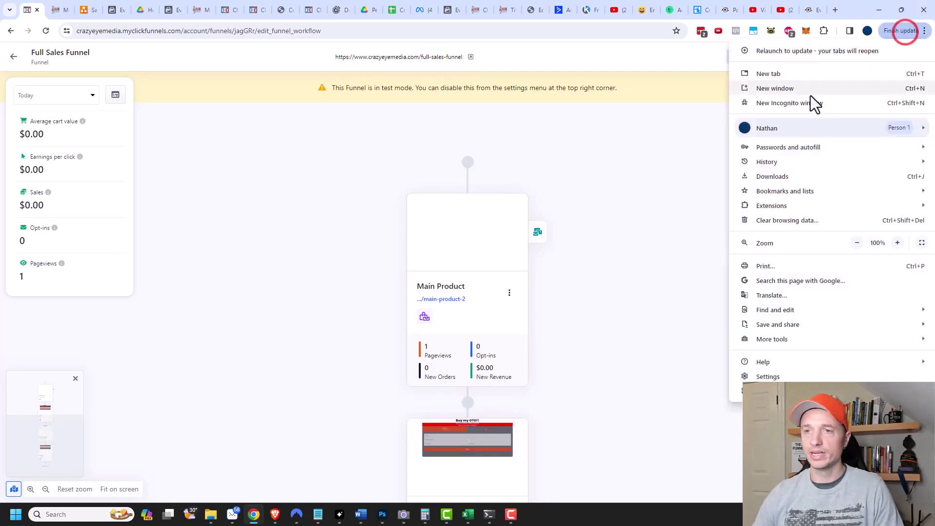
click(815, 102)
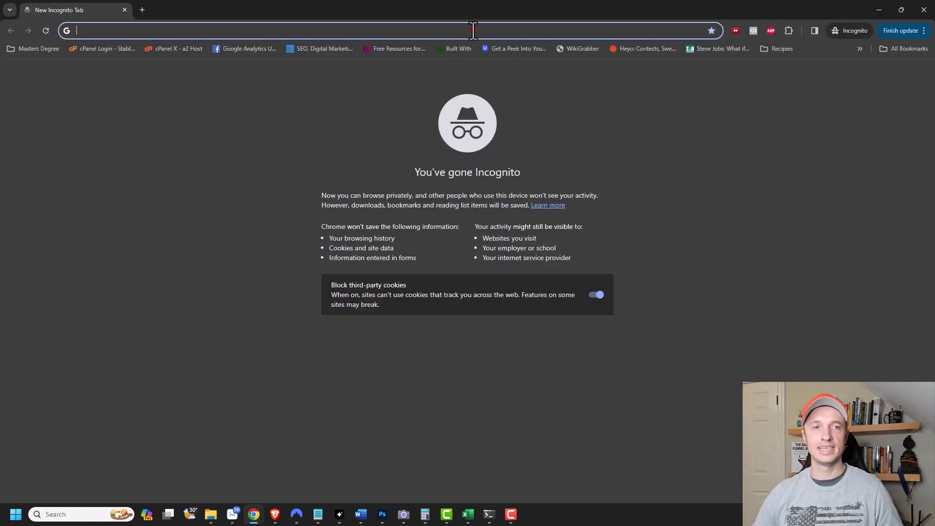
key(ctrl+v)
key(Return)
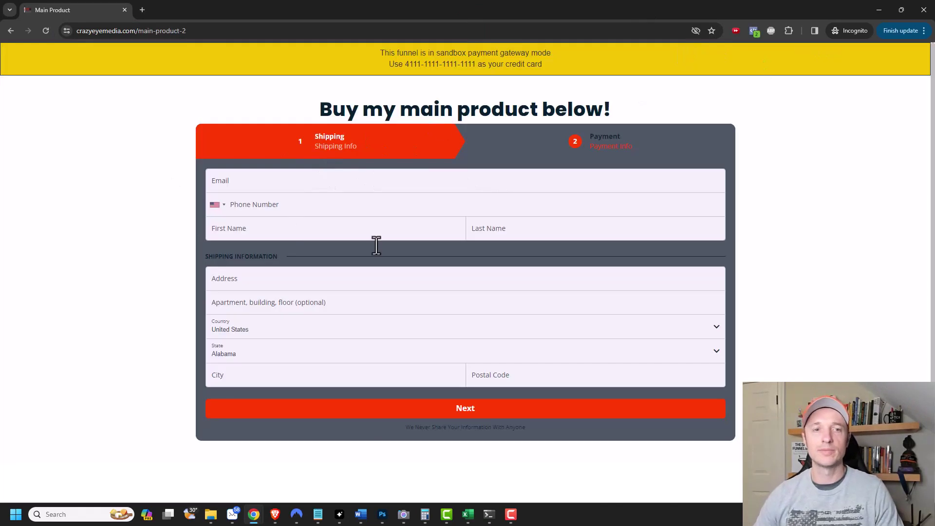
- Submit the shipping form with a test contact's email, phone, name and address, and abandon the order at payment by closing the window
click(358, 181)
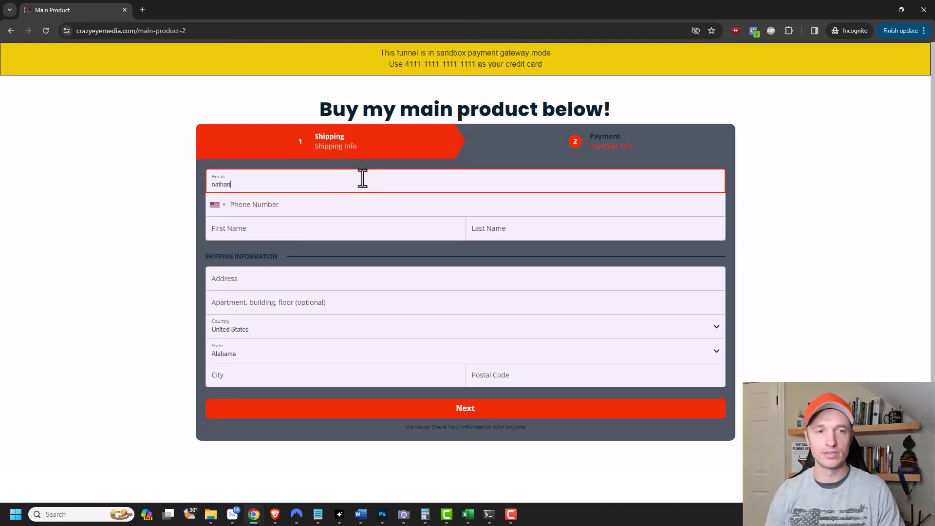
text(nathan)
click(418, 293)
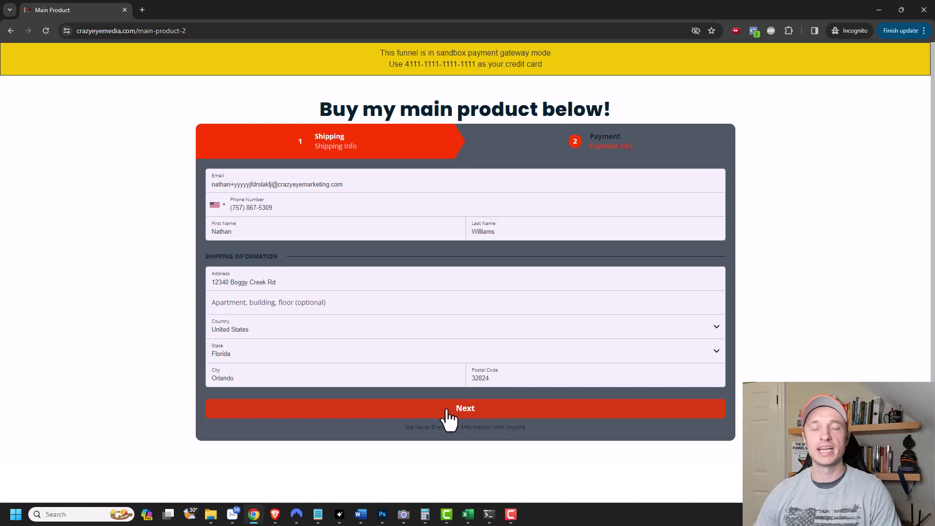
click(472, 418)
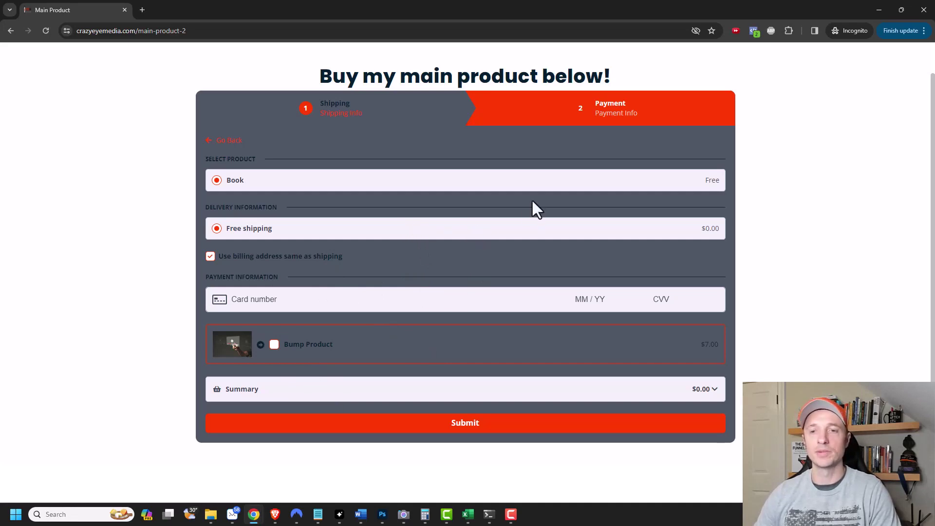
click(924, 10)
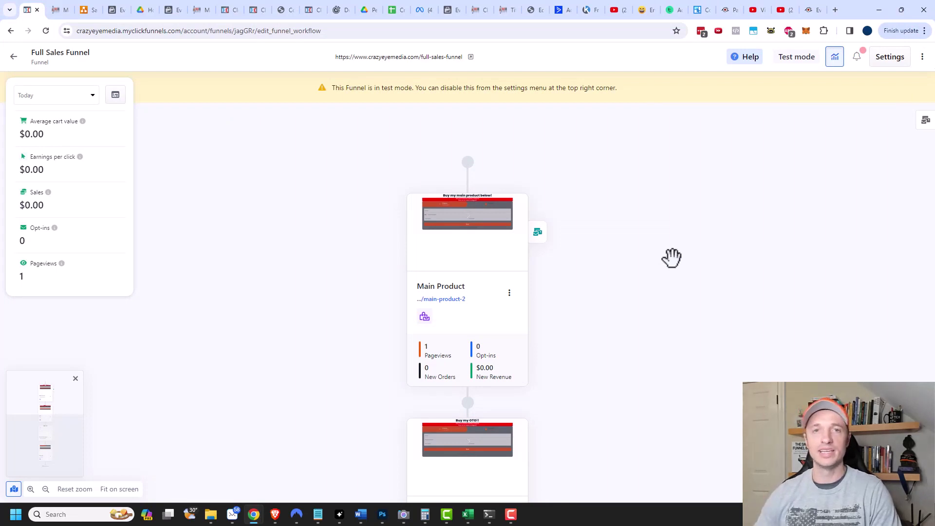
- Bring up the delivered cart abandonment email to check its subject, message and checkout link
key(alt+Tab)
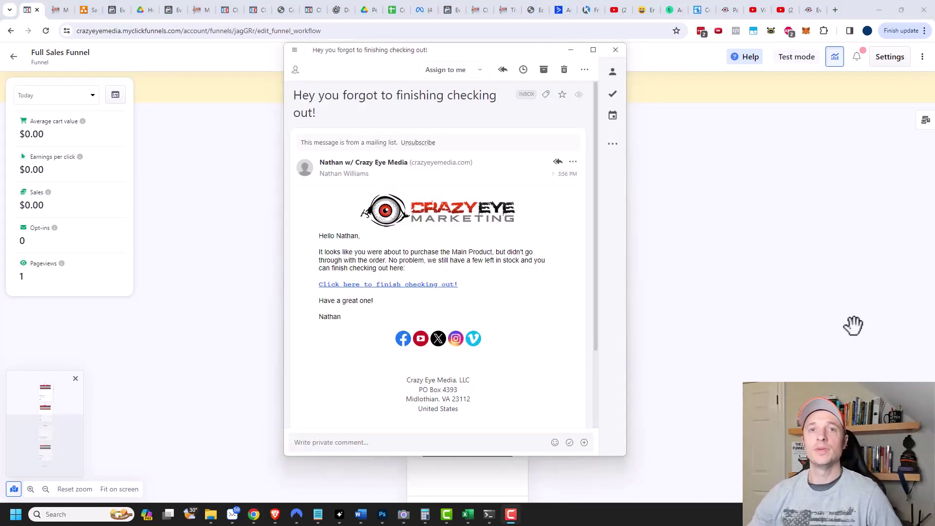